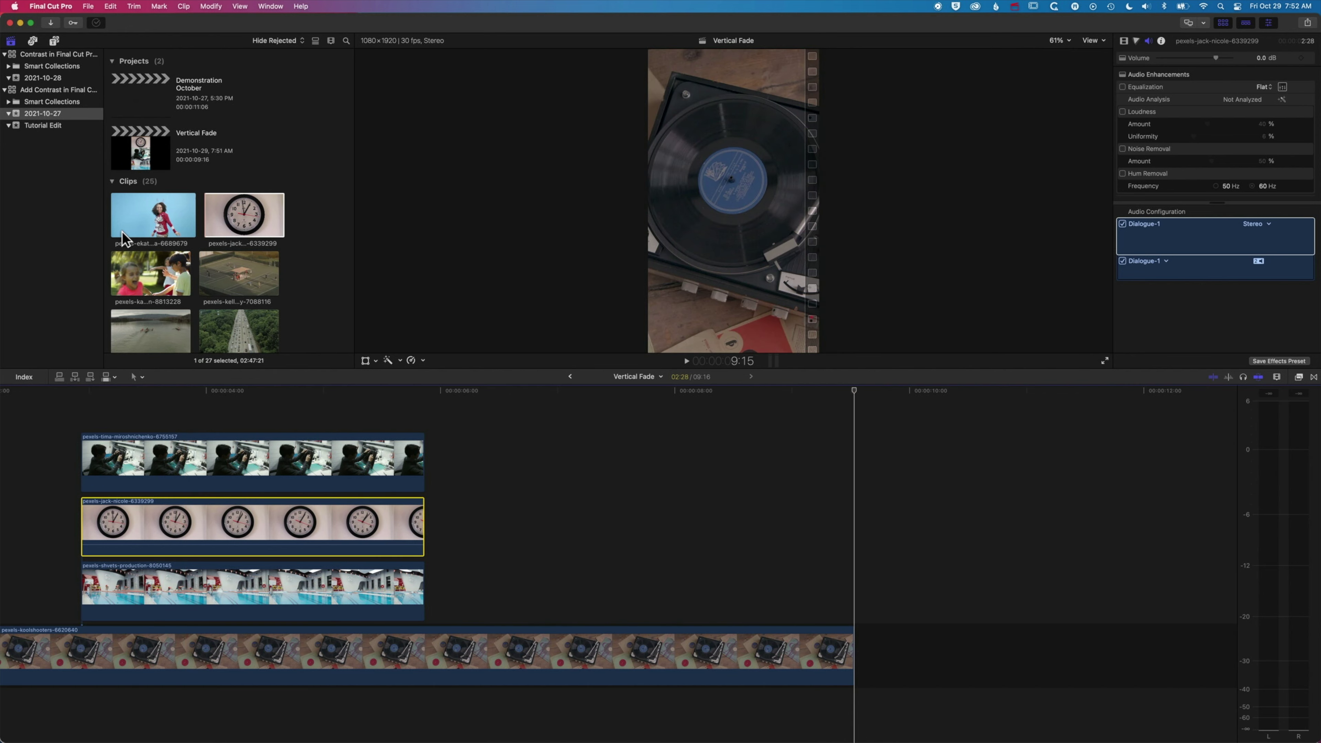
# Connect a Whites solid from Generators > Solids above the turntable clip, starting at 10:01.
pyautogui.click(55, 41)
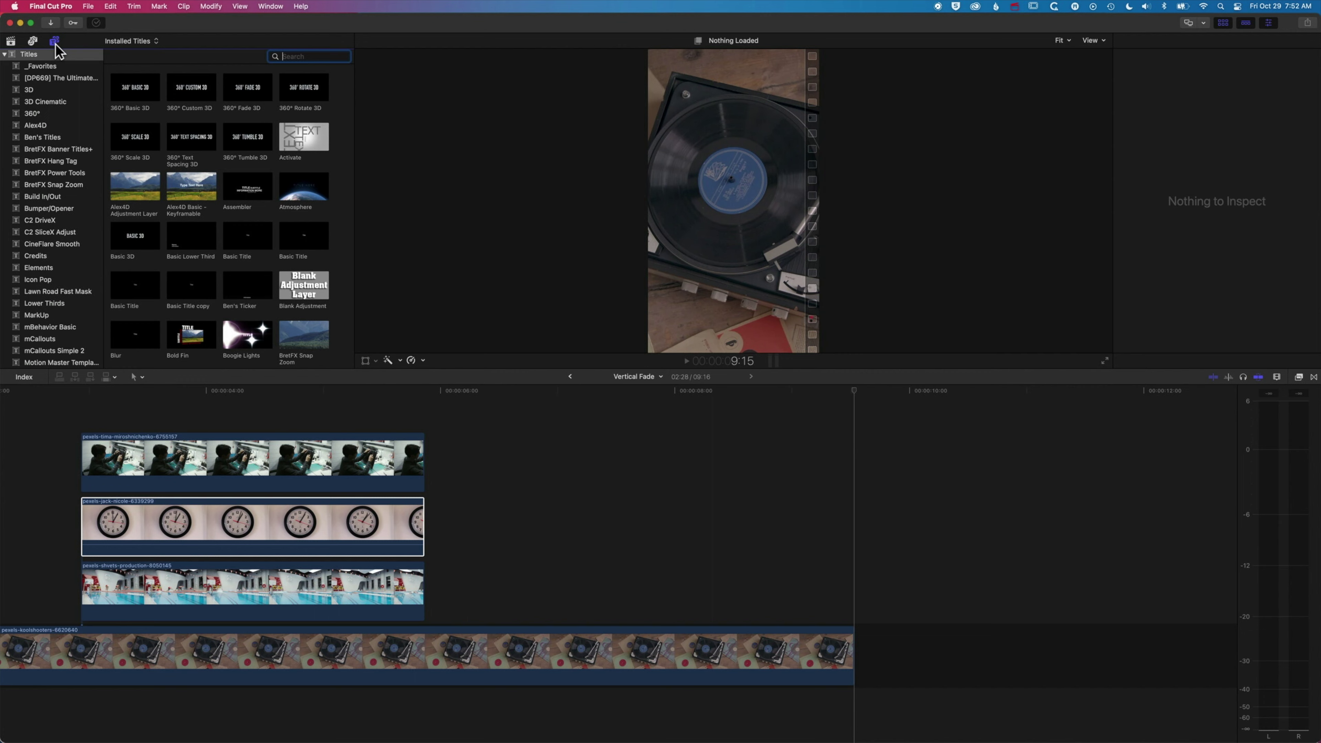
pyautogui.scroll(-10, 79, 276)
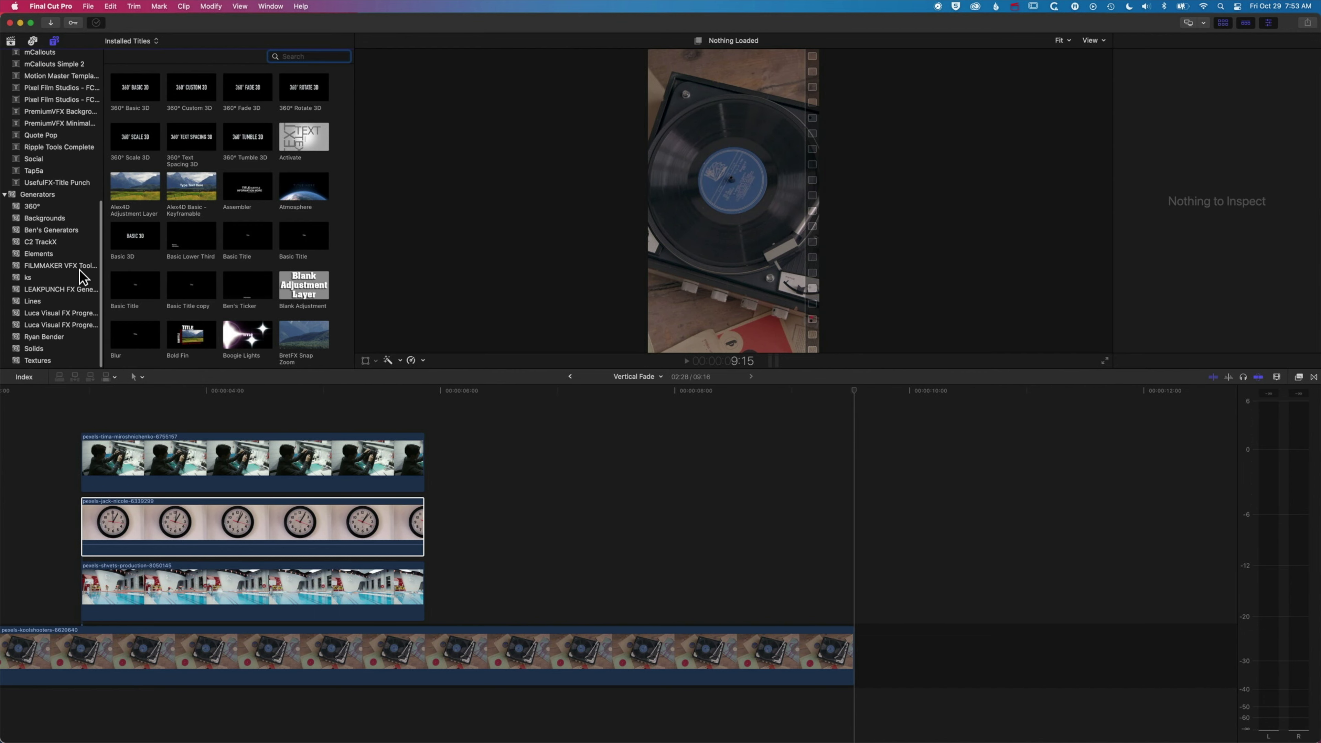
pyautogui.click(48, 349)
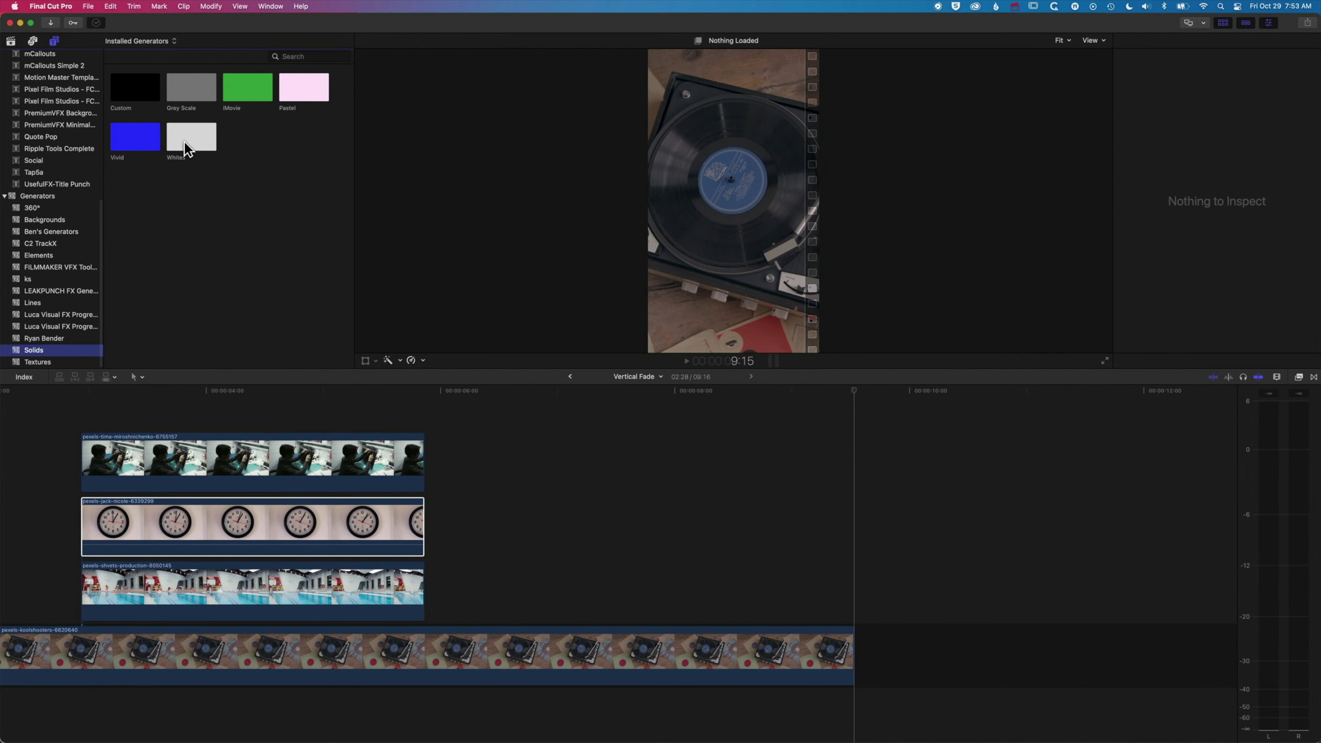
pyautogui.moveTo(187, 149); pyautogui.dragTo(727, 572)
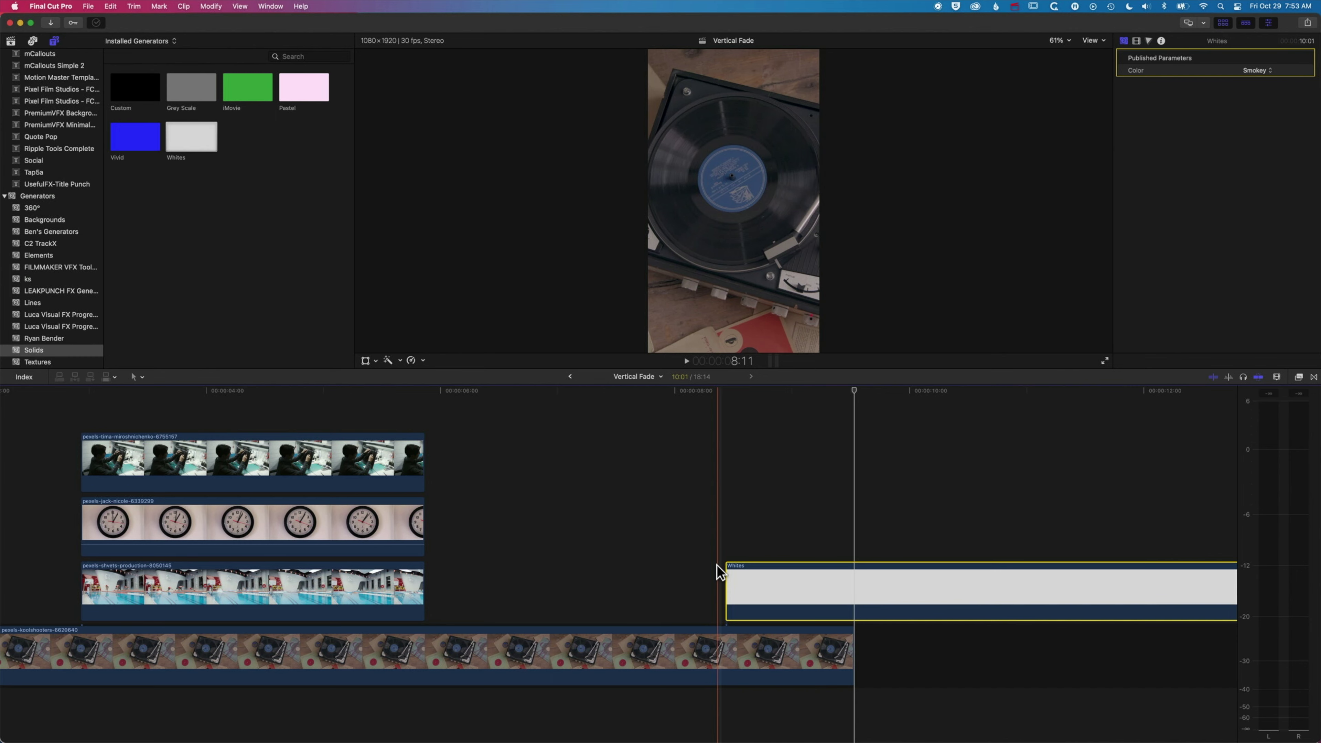
# Nudge Whites later, extend the pool, clocks and technician clips to end together near 5:03, and select all three.
pyautogui.moveTo(791, 590); pyautogui.dragTo(814, 590)
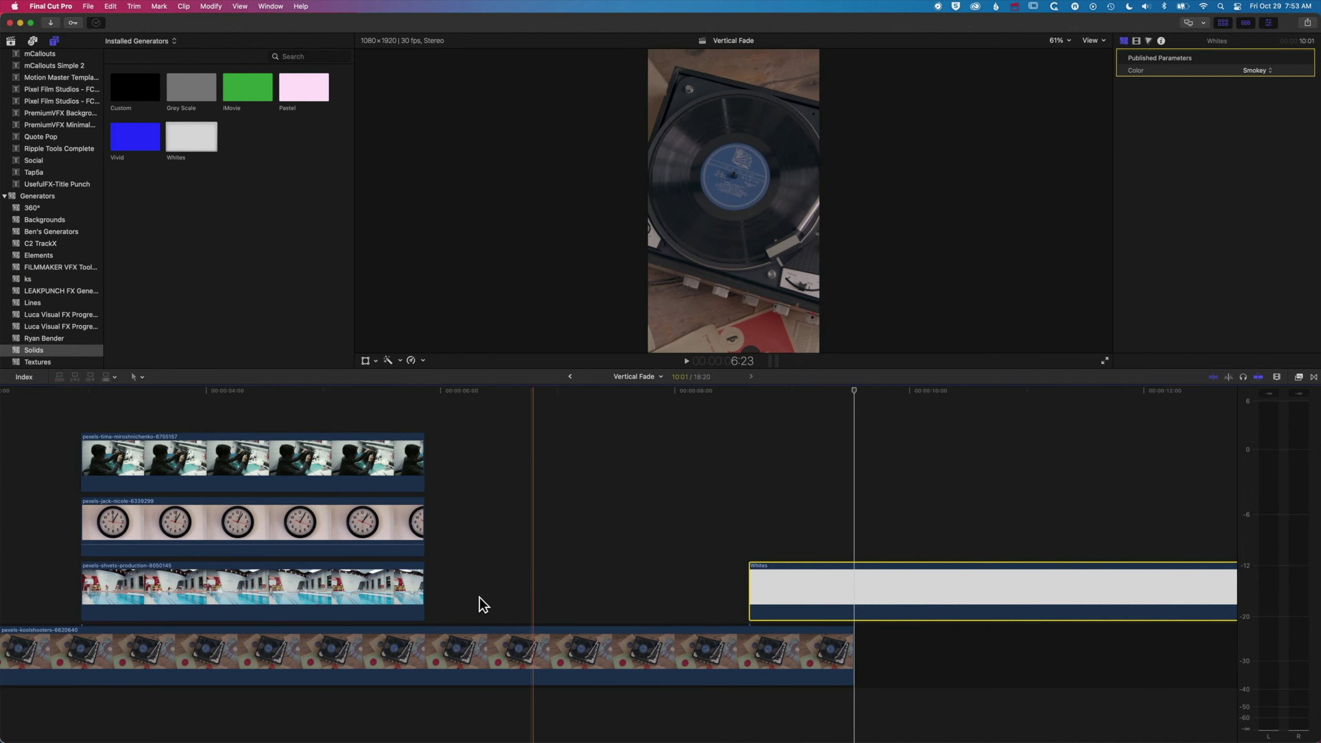
pyautogui.hscroll(-1, 426, 593)
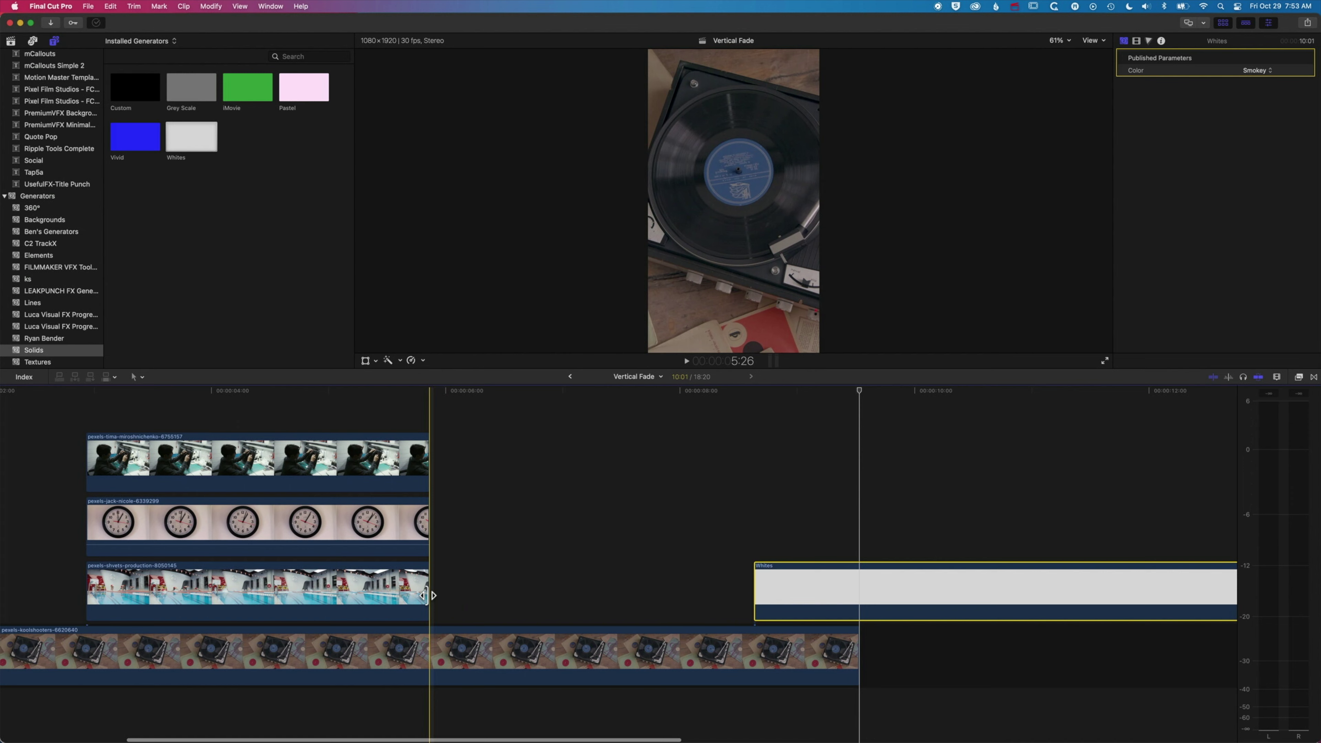
pyautogui.moveTo(426, 591); pyautogui.dragTo(683, 592)
pyautogui.moveTo(429, 523); pyautogui.dragTo(683, 523)
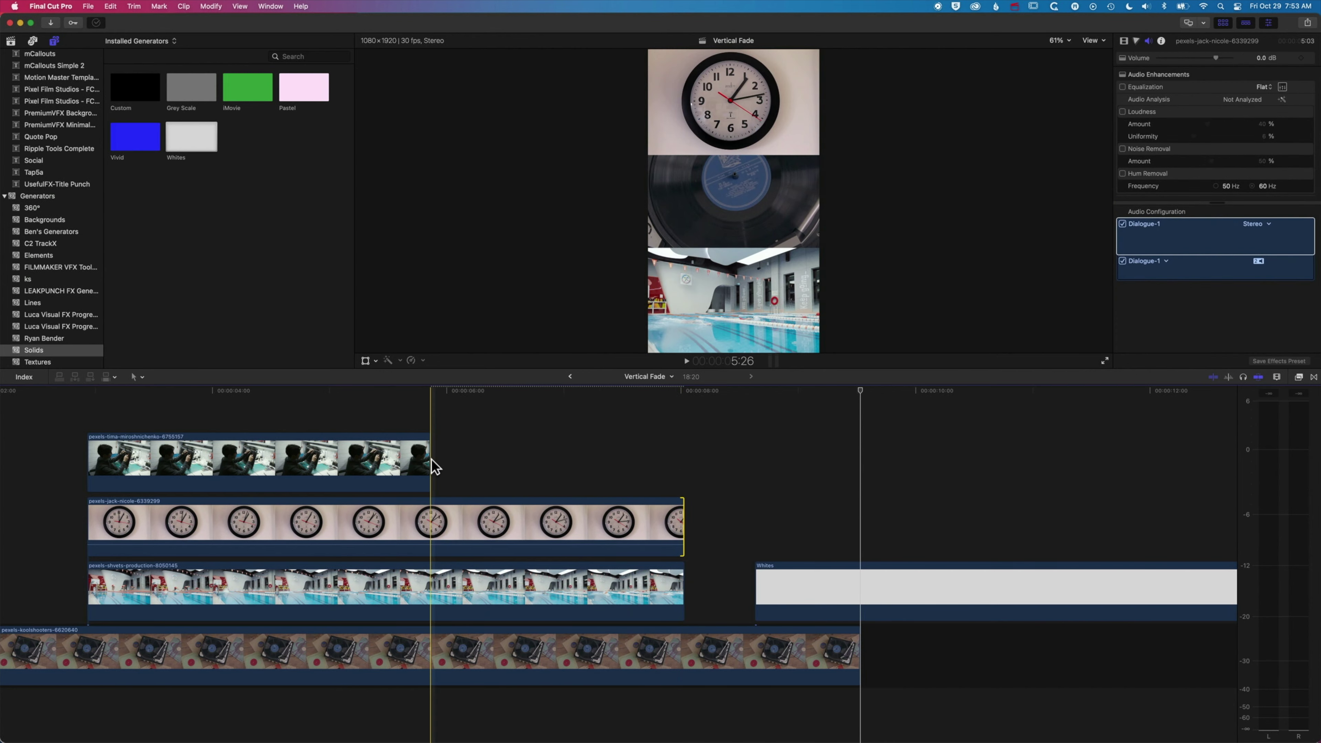
pyautogui.moveTo(430, 461); pyautogui.dragTo(683, 458)
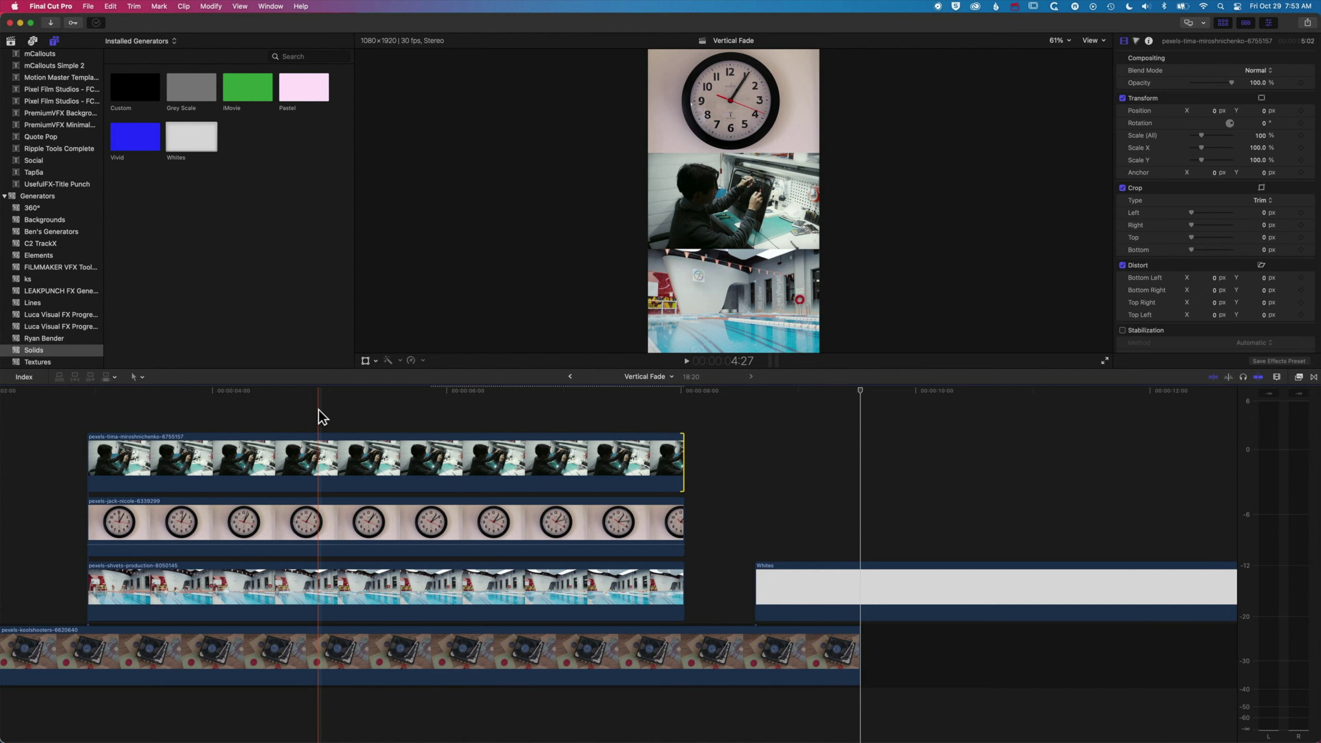
pyautogui.moveTo(319, 414); pyautogui.dragTo(385, 591)
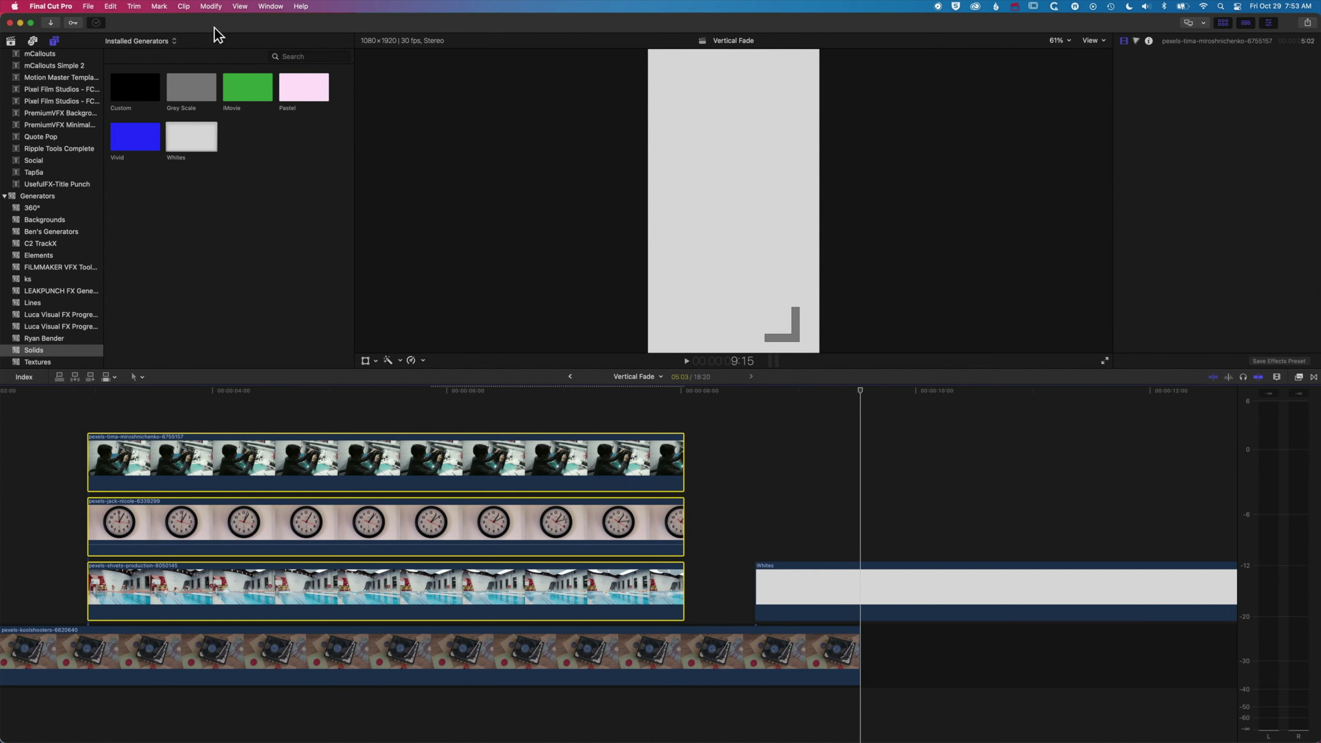
# Nest the three selected clips via File > New > Compound Clip, named Vertical Fade Clip.
pyautogui.click(88, 6)
pyautogui.moveTo(102, 22)
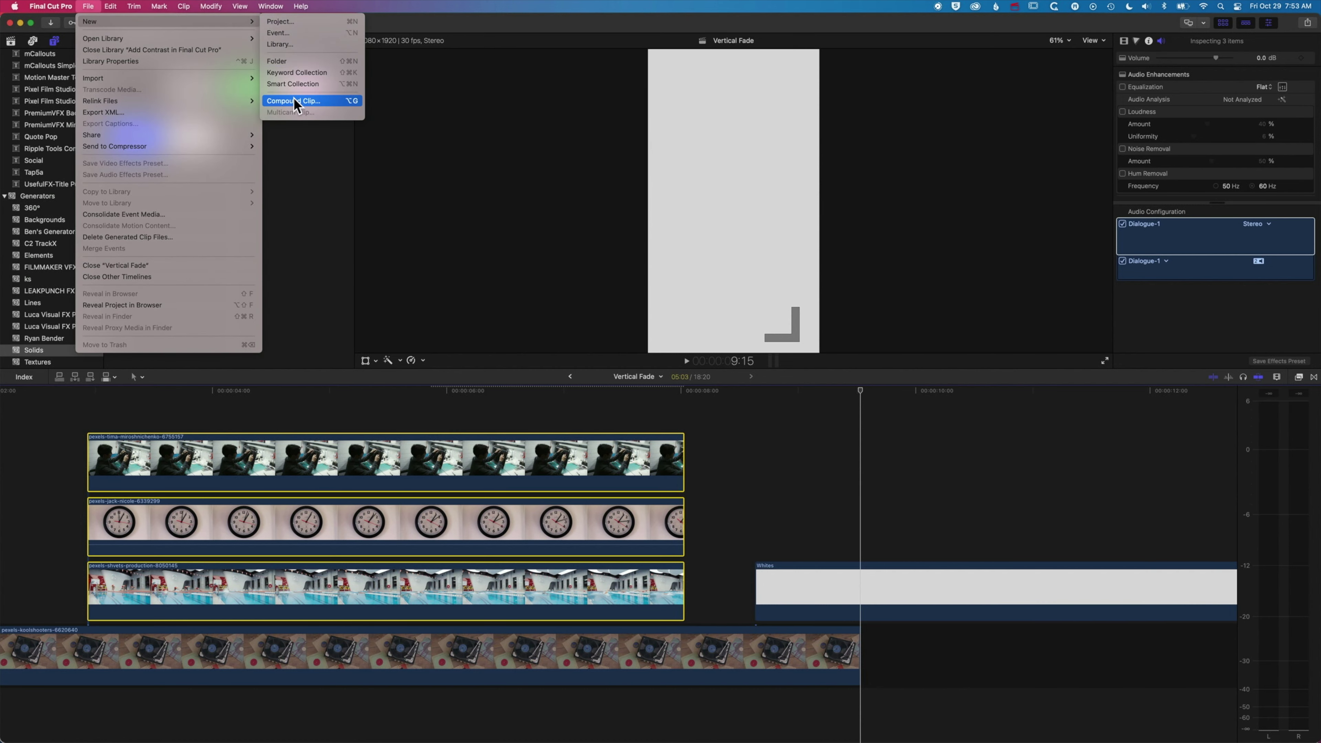
pyautogui.click(352, 100)
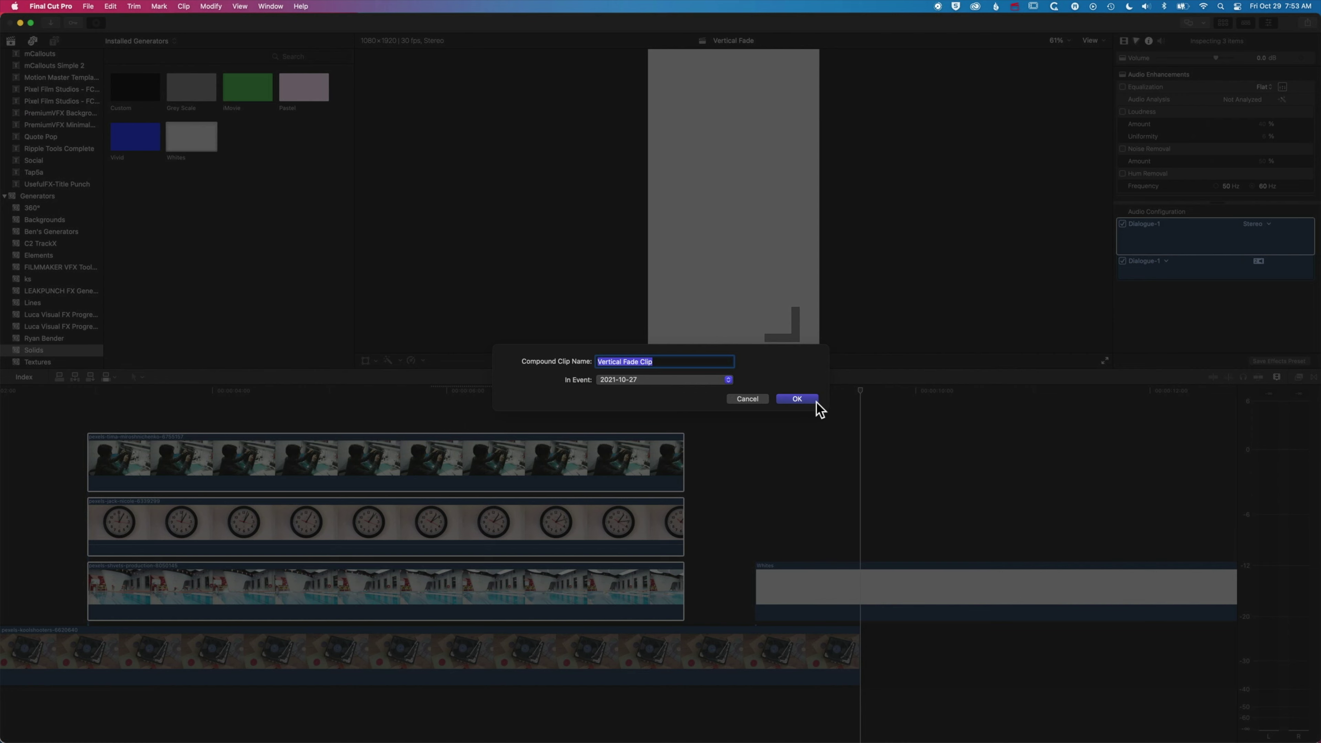
pyautogui.click(808, 402)
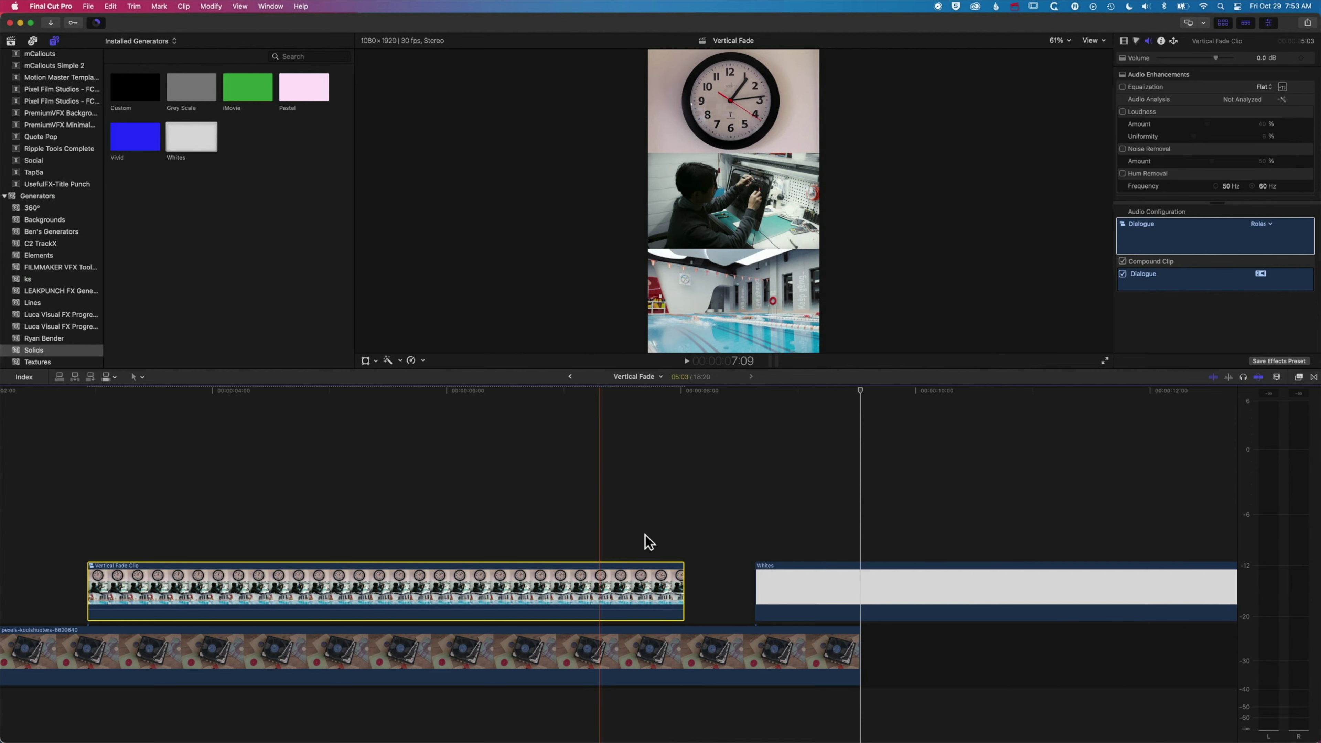
pyautogui.doubleClick(364, 586)
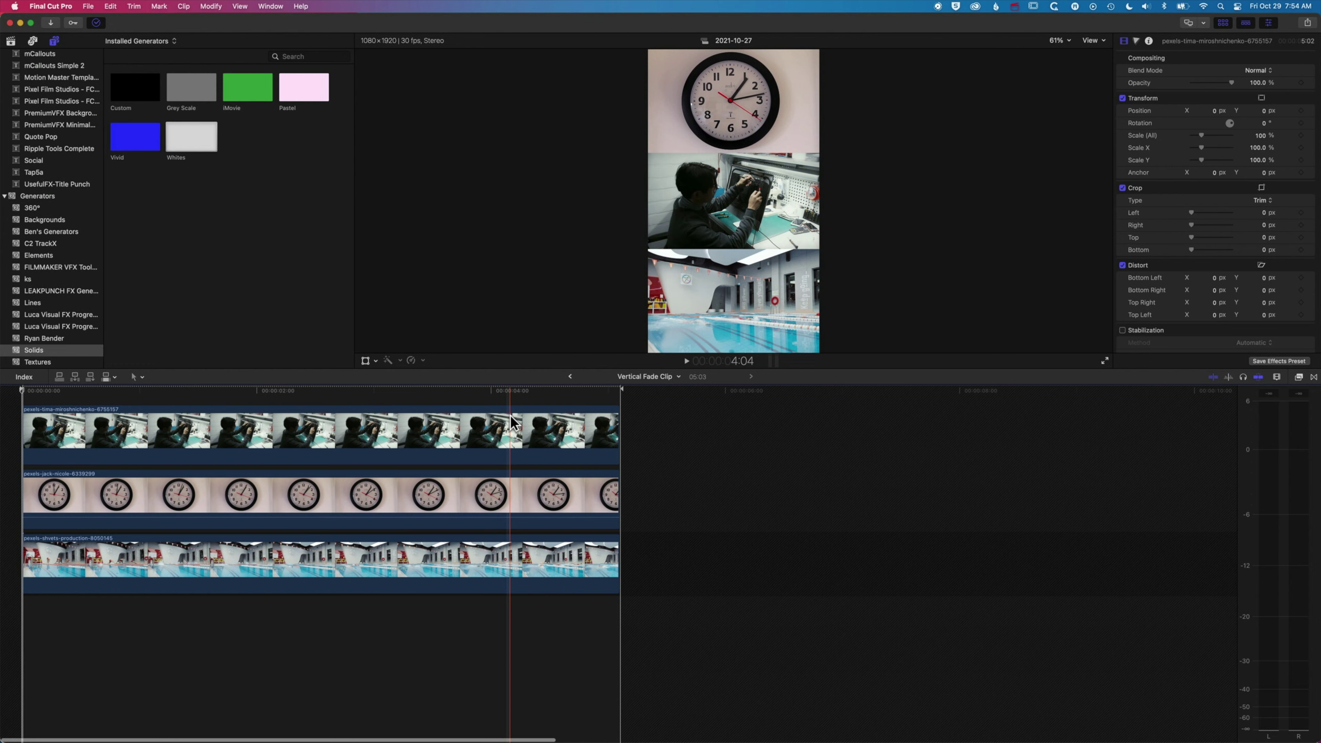
pyautogui.click(571, 376)
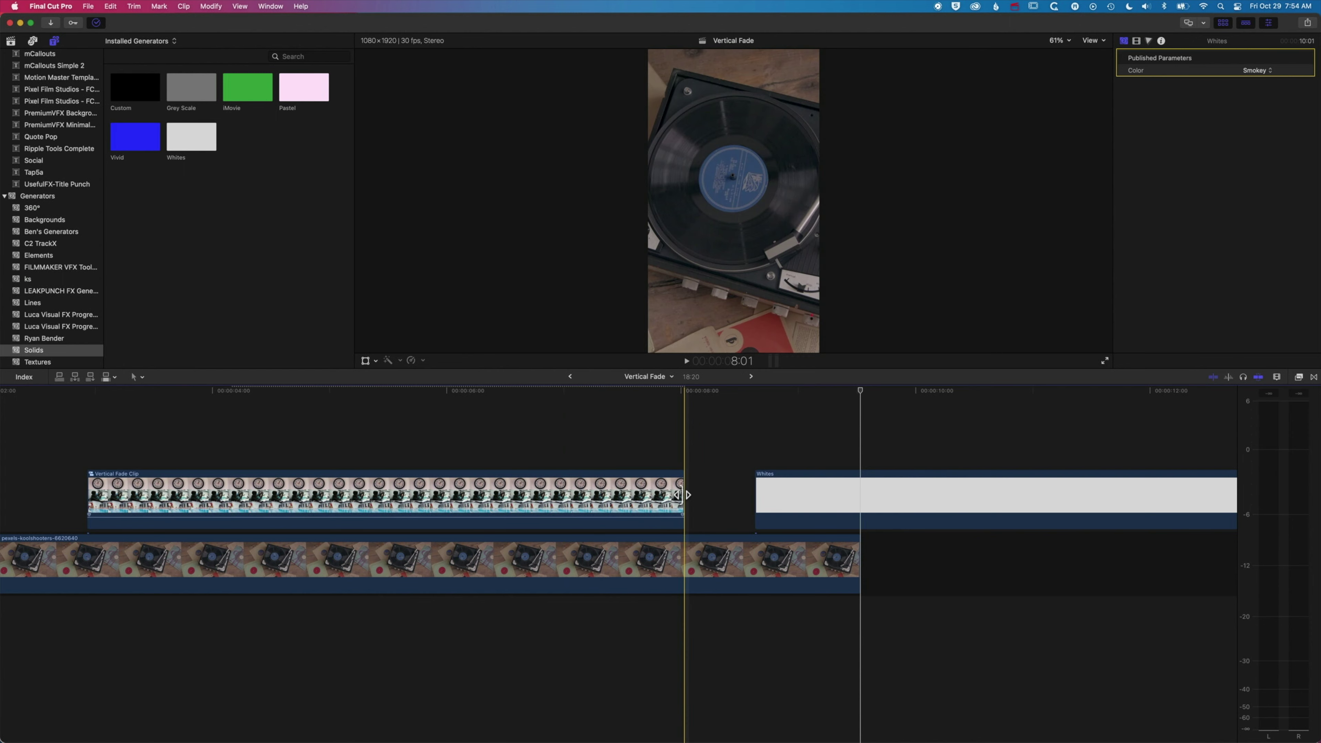
# Trim the Vertical Fade Clip shorter and butt the Whites solid against its end, around 5:26.
pyautogui.moveTo(685, 495); pyautogui.dragTo(429, 495)
pyautogui.click(794, 505)
pyautogui.moveTo(757, 487); pyautogui.dragTo(436, 495)
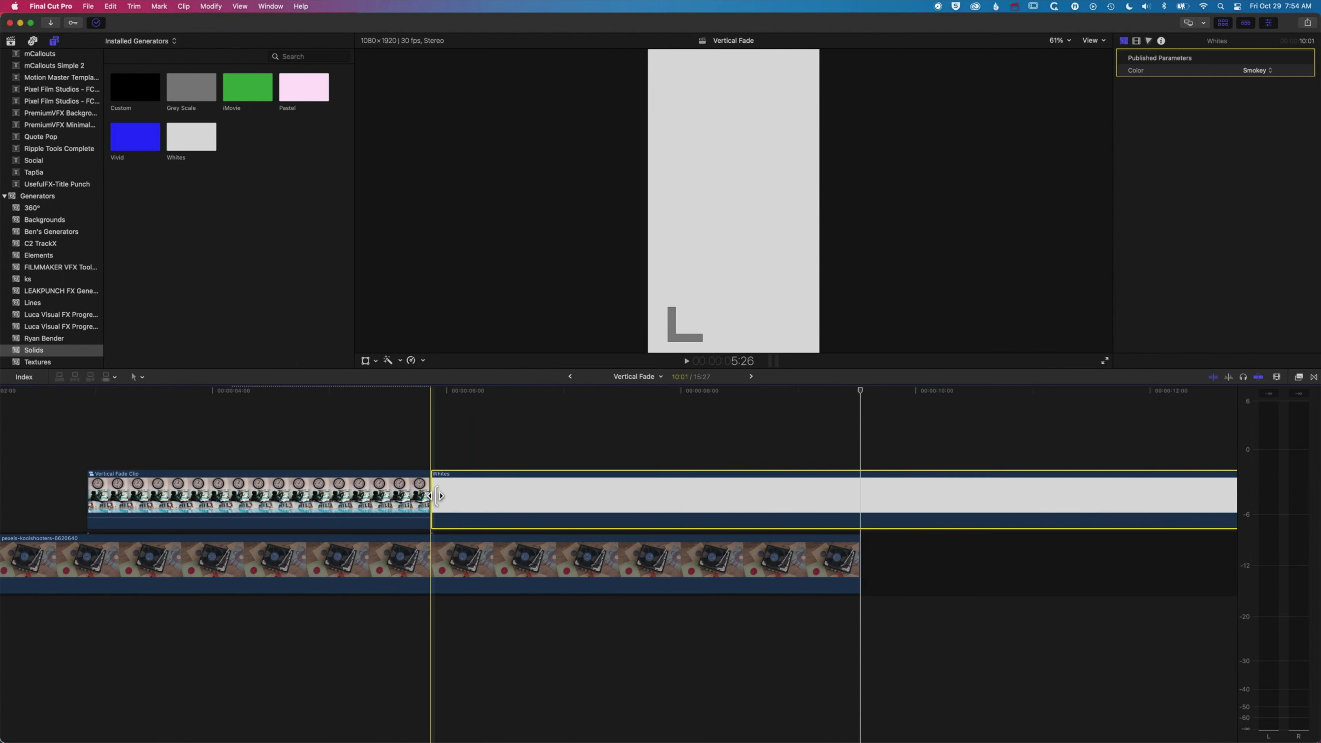
pyautogui.click(437, 496)
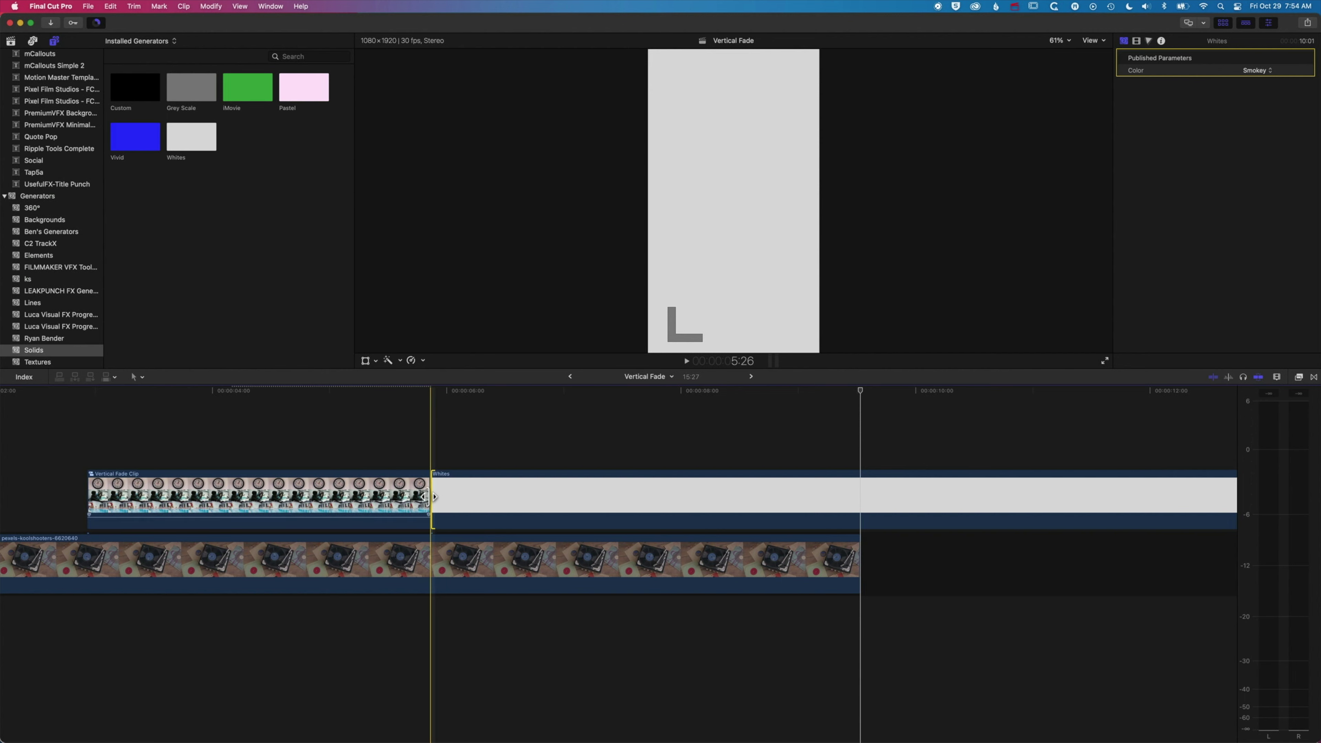
# Add a Cross Dissolve between Vertical Fade Clip and Whites, preview it, then shorten it.
pyautogui.press('super')
pyautogui.press('super+t')
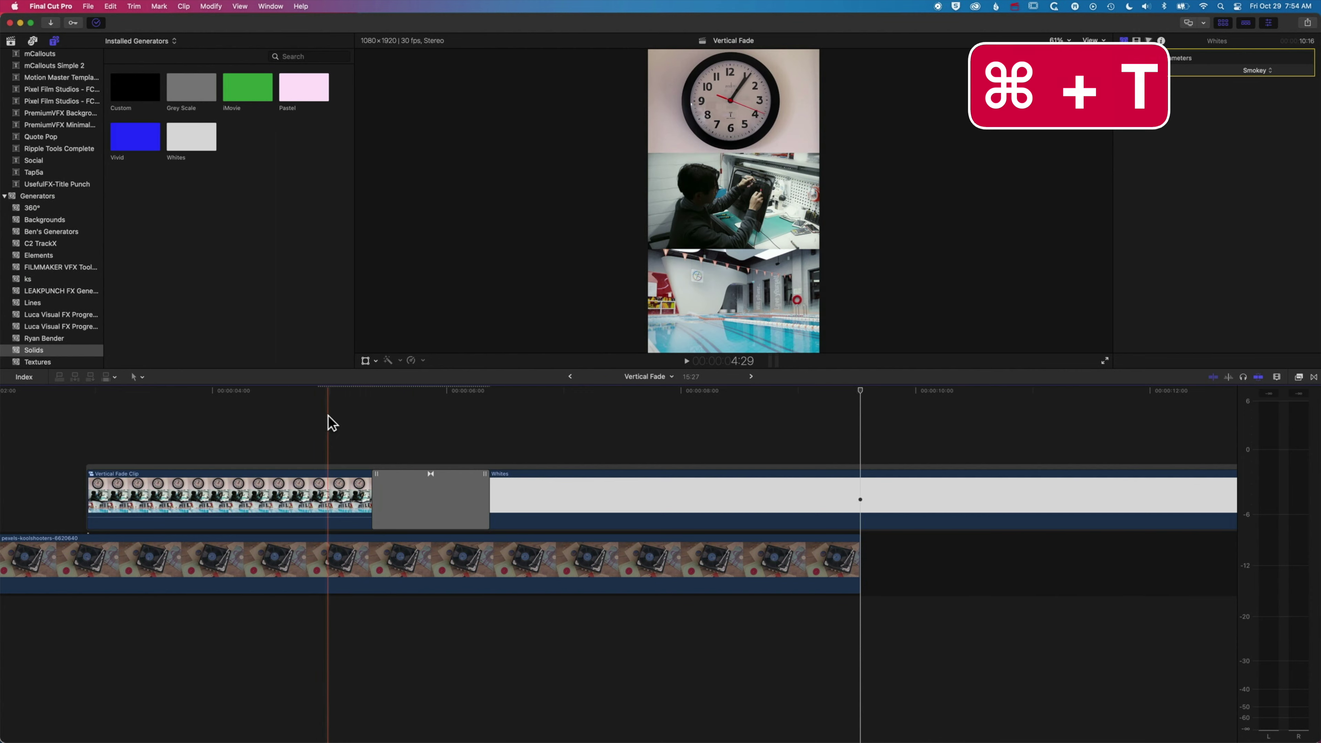
pyautogui.click(307, 391)
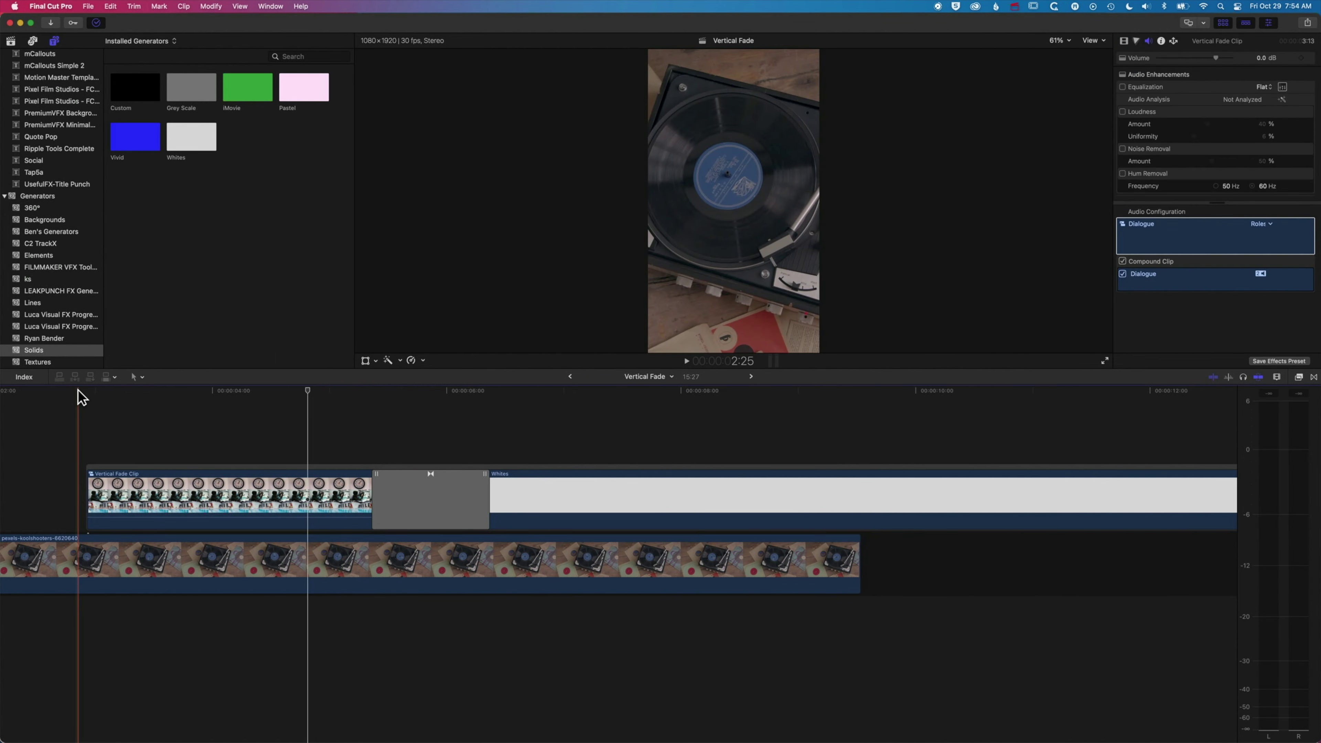
pyautogui.press('space')
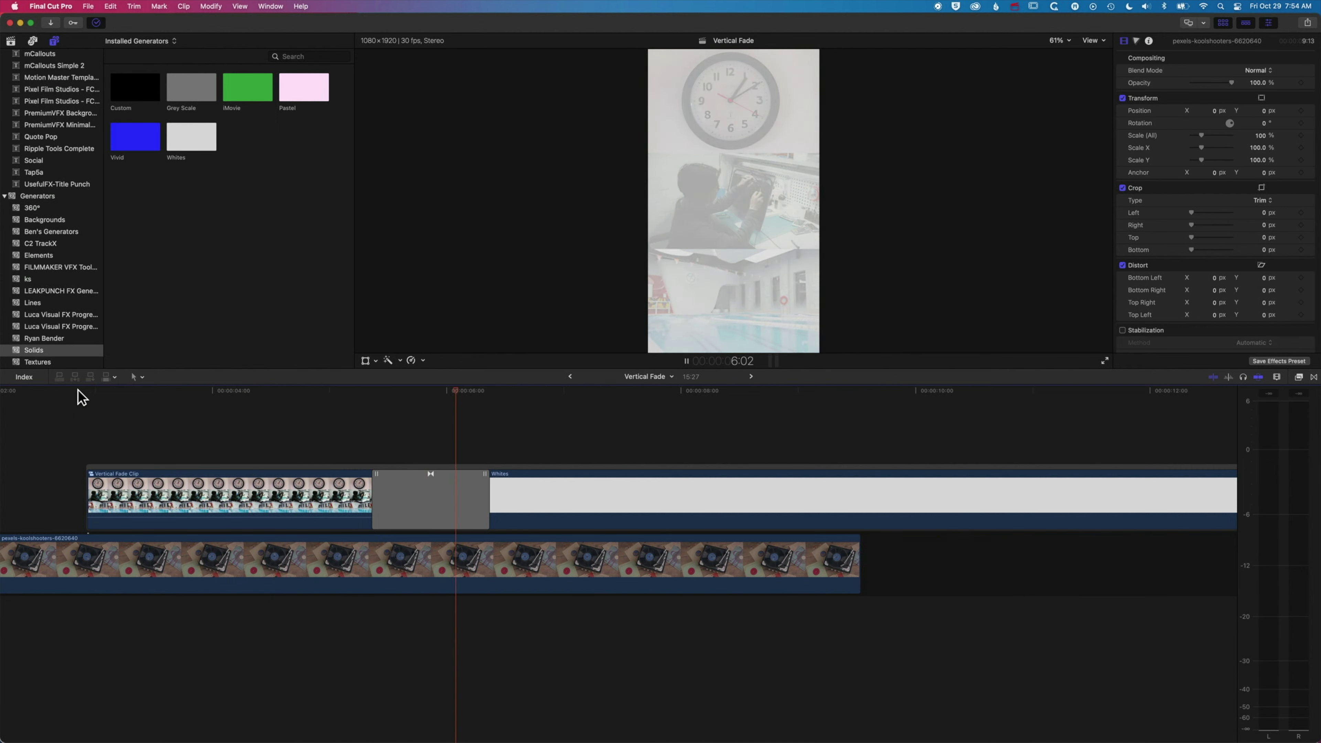
pyautogui.press('space')
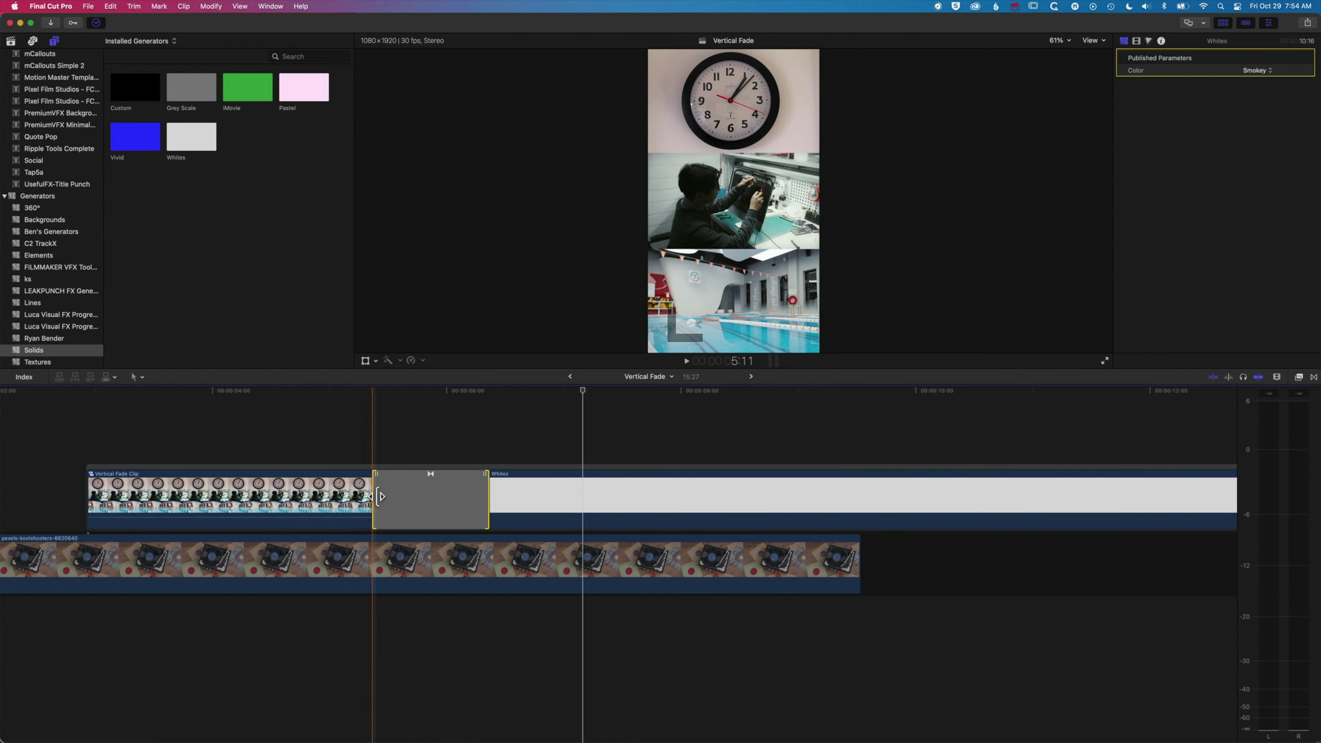
pyautogui.moveTo(380, 496); pyautogui.dragTo(394, 495)
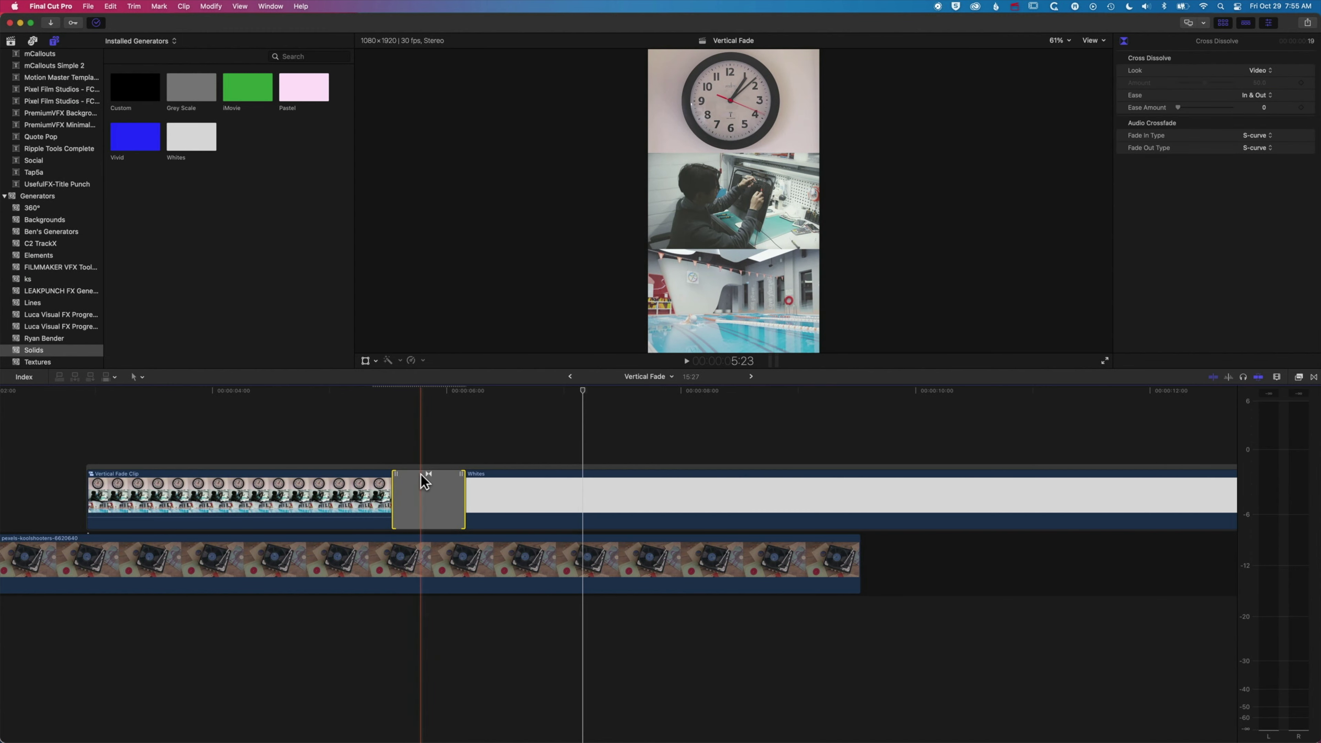
# Reposition the Cross Dissolve, peek inside the compound clip, then stretch the dissolve much longer toward Whites.
pyautogui.moveTo(429, 475); pyautogui.dragTo(461, 474)
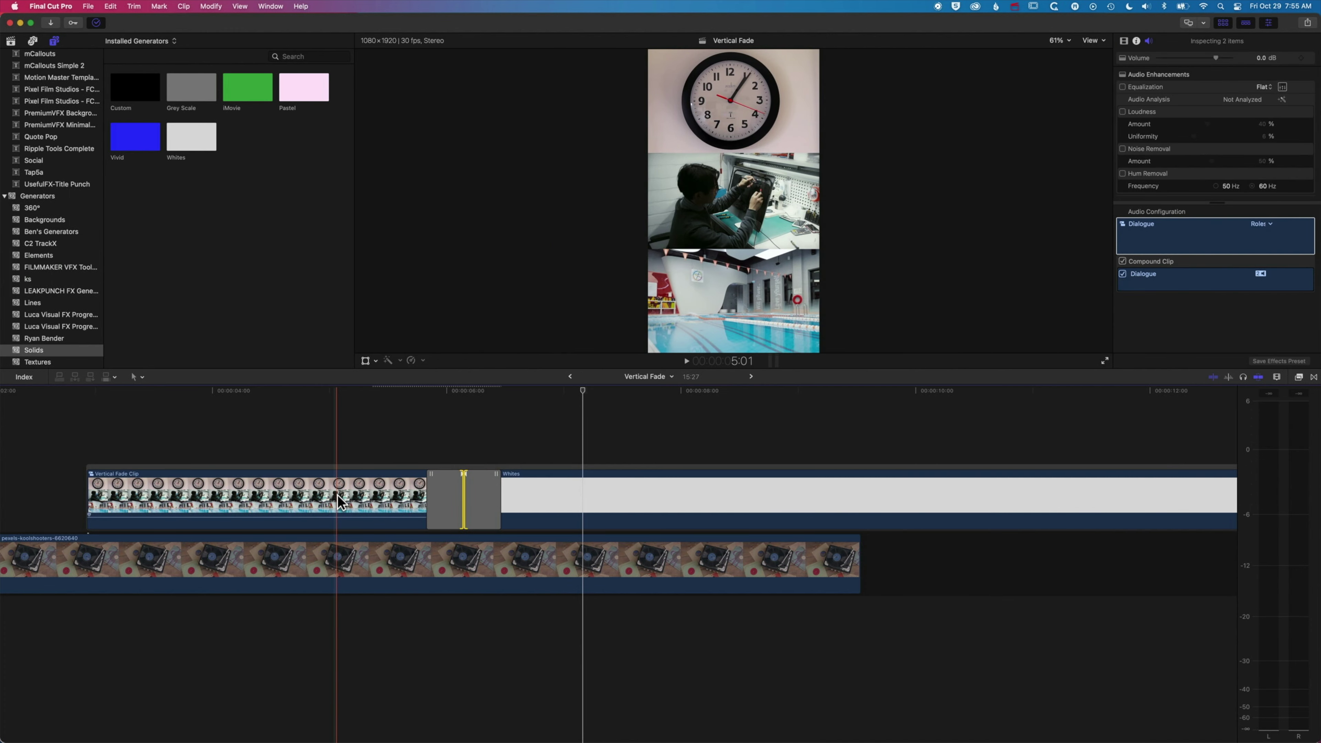
pyautogui.doubleClick(338, 502)
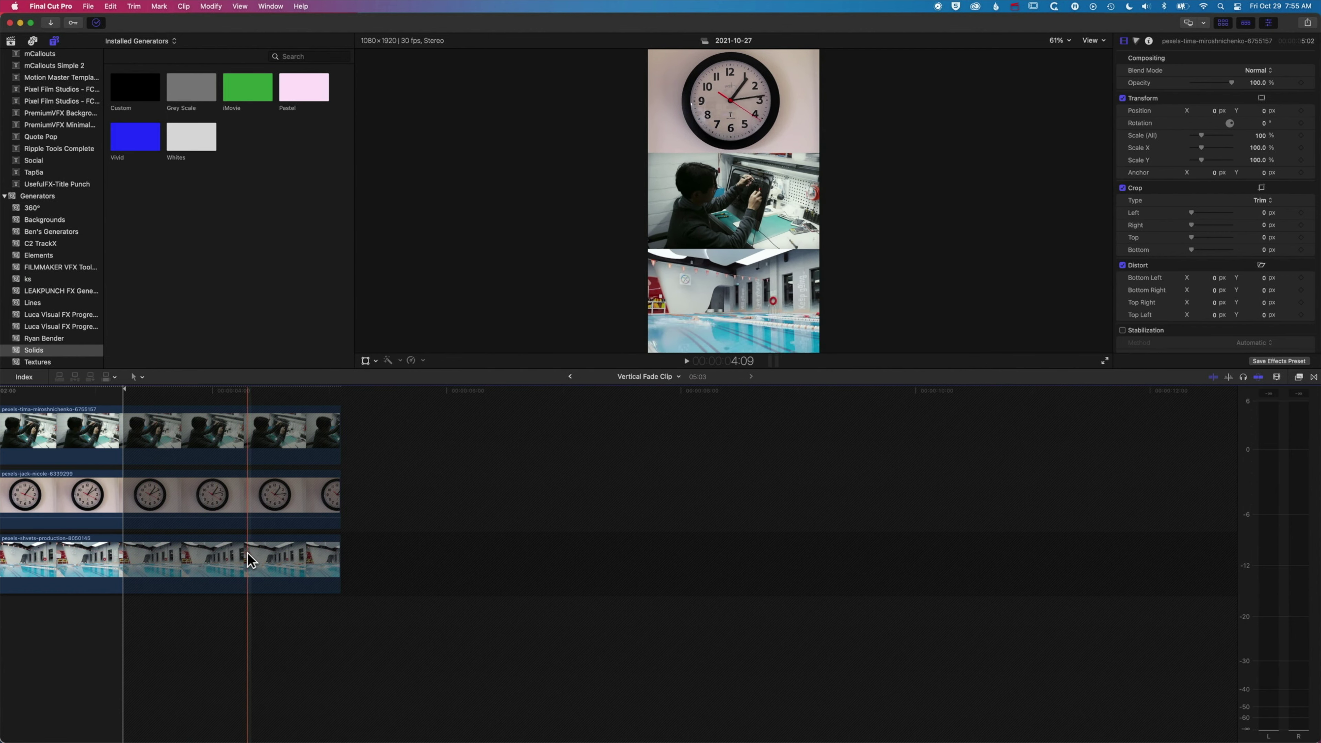
pyautogui.click(570, 377)
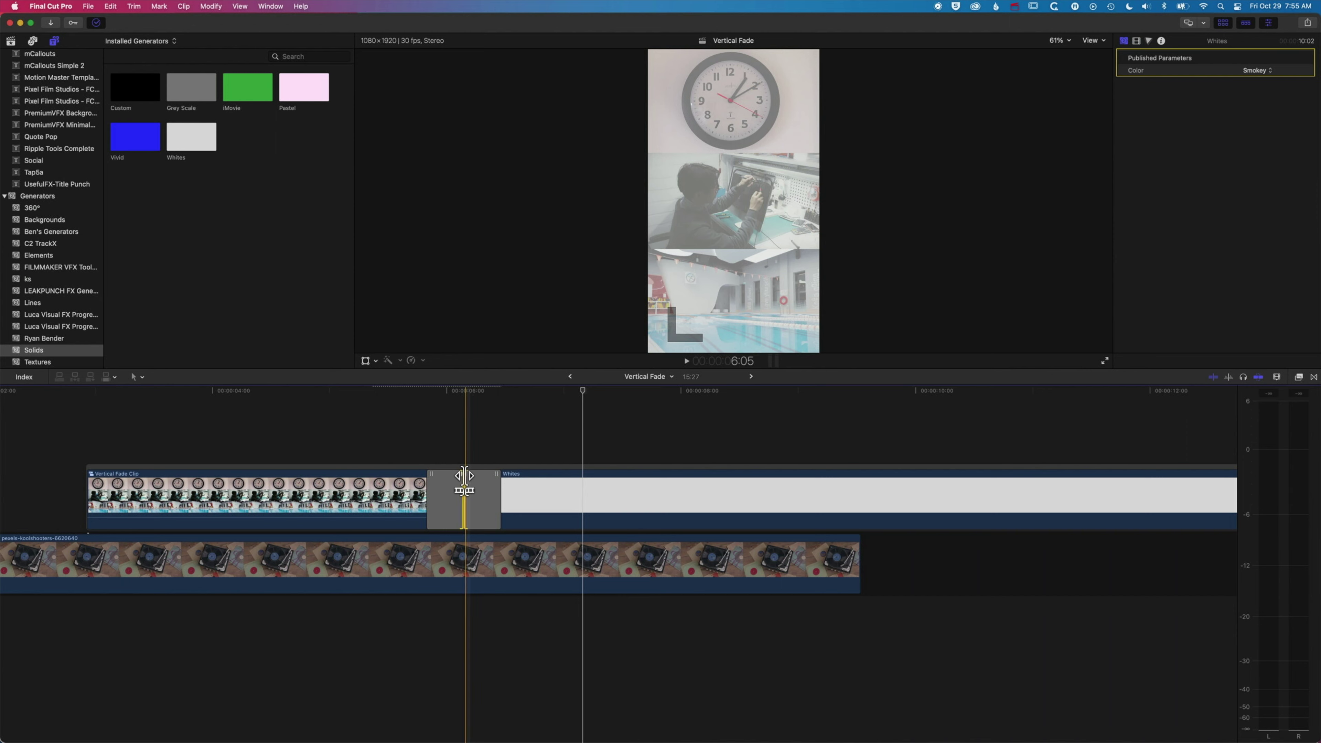
pyautogui.moveTo(464, 476); pyautogui.dragTo(550, 486)
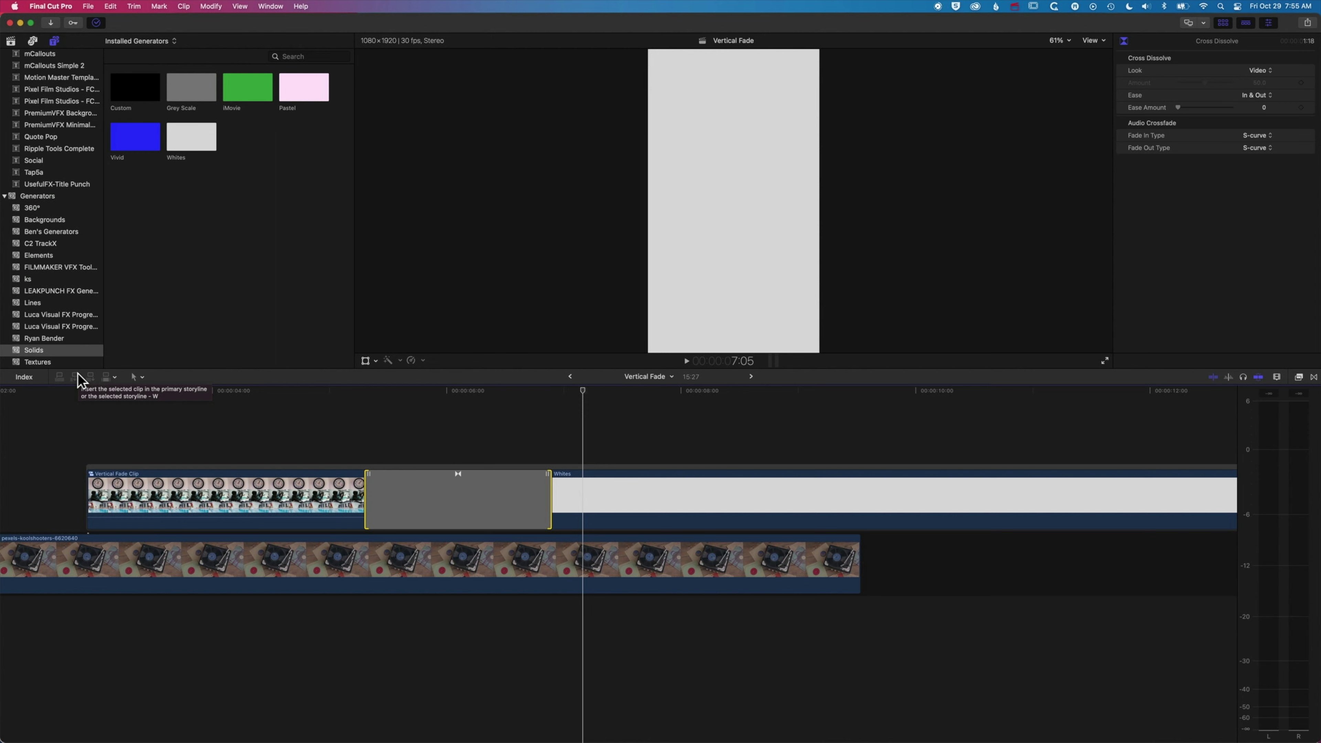
# Inside Vertical Fade Clip, add the aerial highway clip from the library onto the top lane.
pyautogui.doubleClick(193, 497)
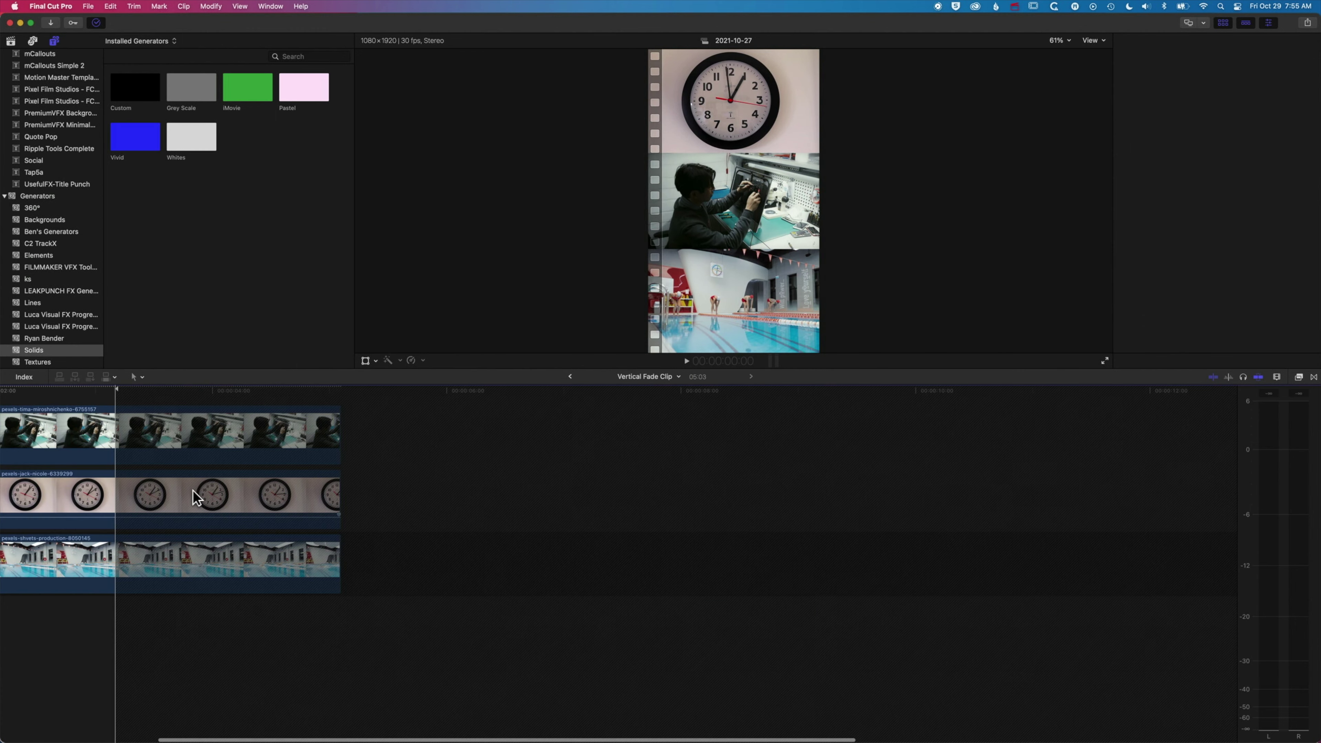
pyautogui.click(11, 41)
pyautogui.hscroll(-5, 144, 426)
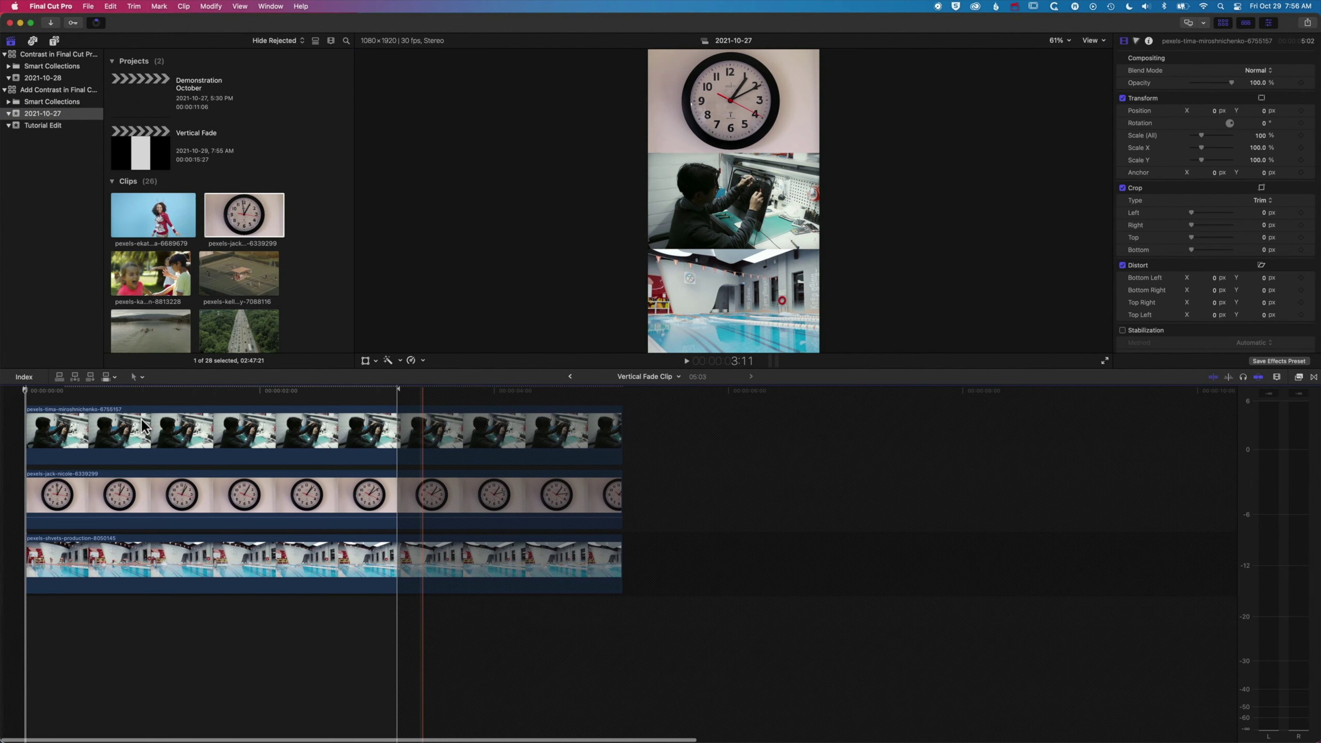
pyautogui.click(222, 332)
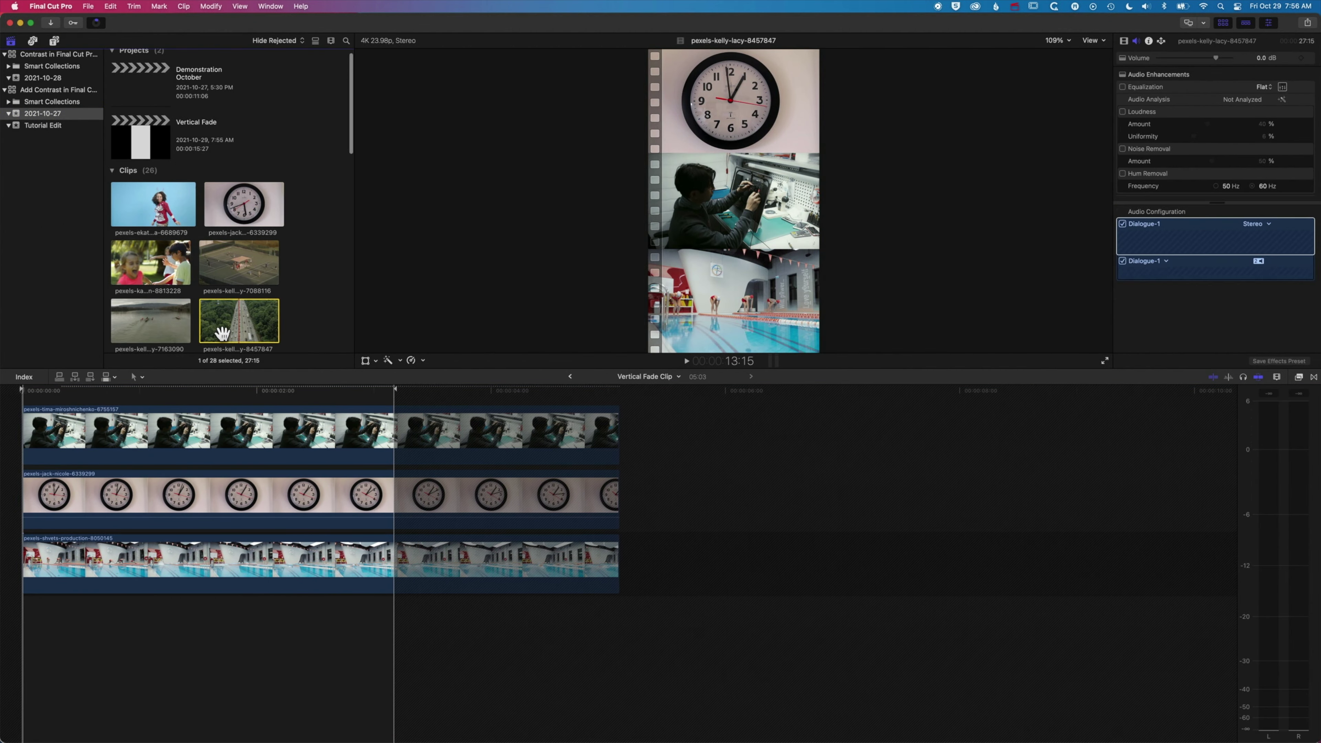
pyautogui.moveTo(223, 333); pyautogui.dragTo(26, 452)
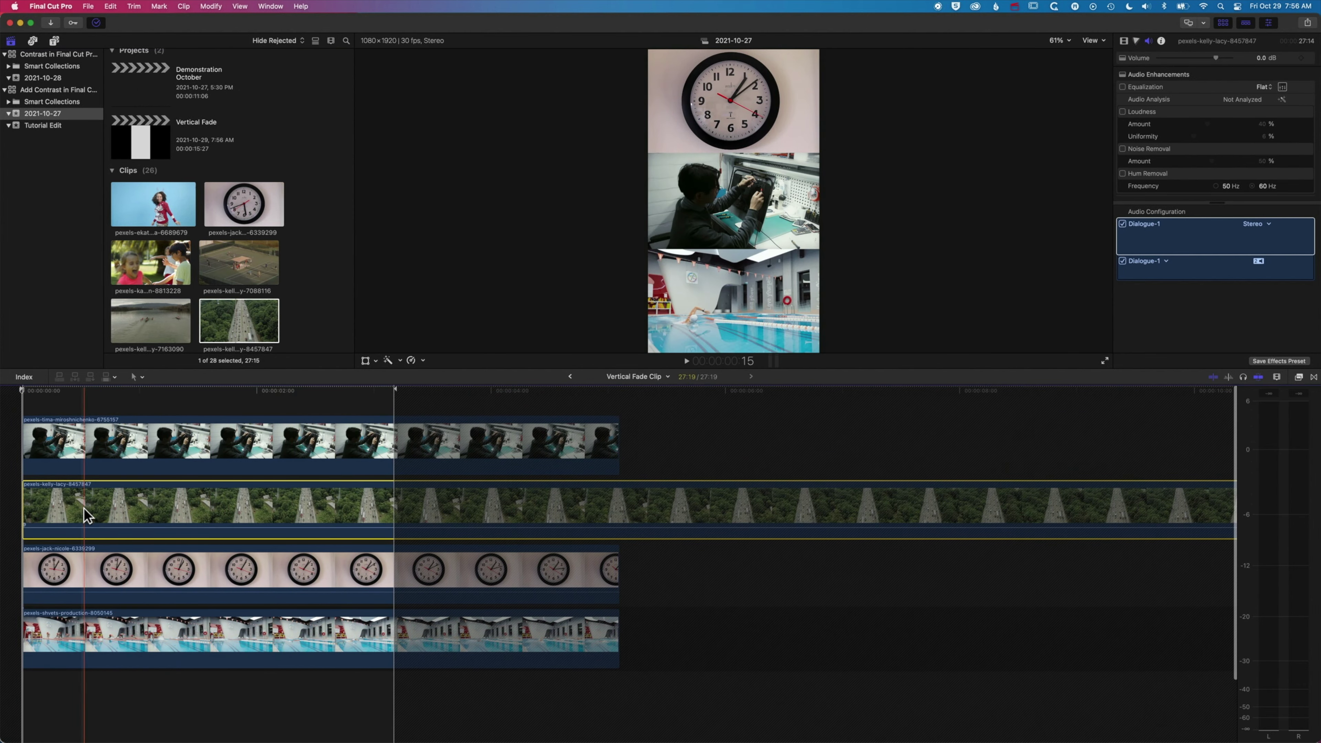
pyautogui.moveTo(84, 507); pyautogui.dragTo(96, 458)
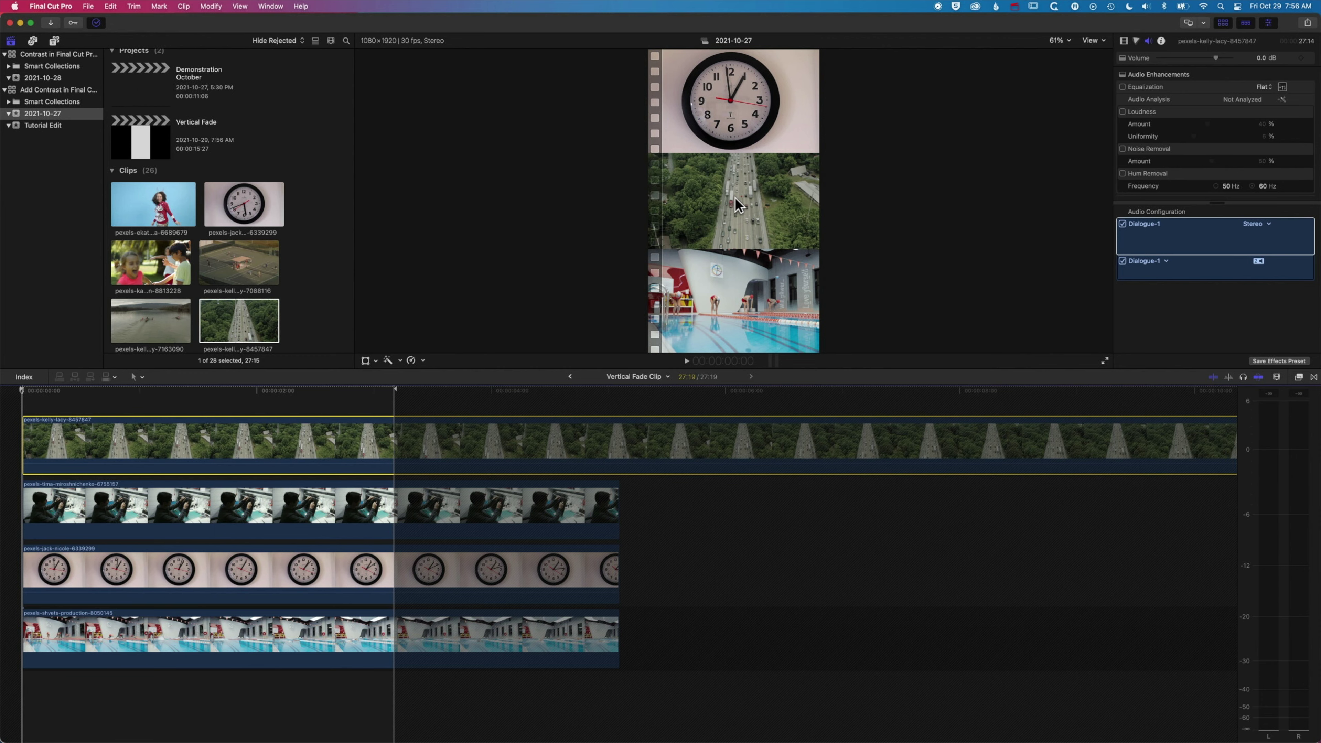
# Transform the highway clip down into the frame's bottom third and scale it up slightly.
pyautogui.click(365, 361)
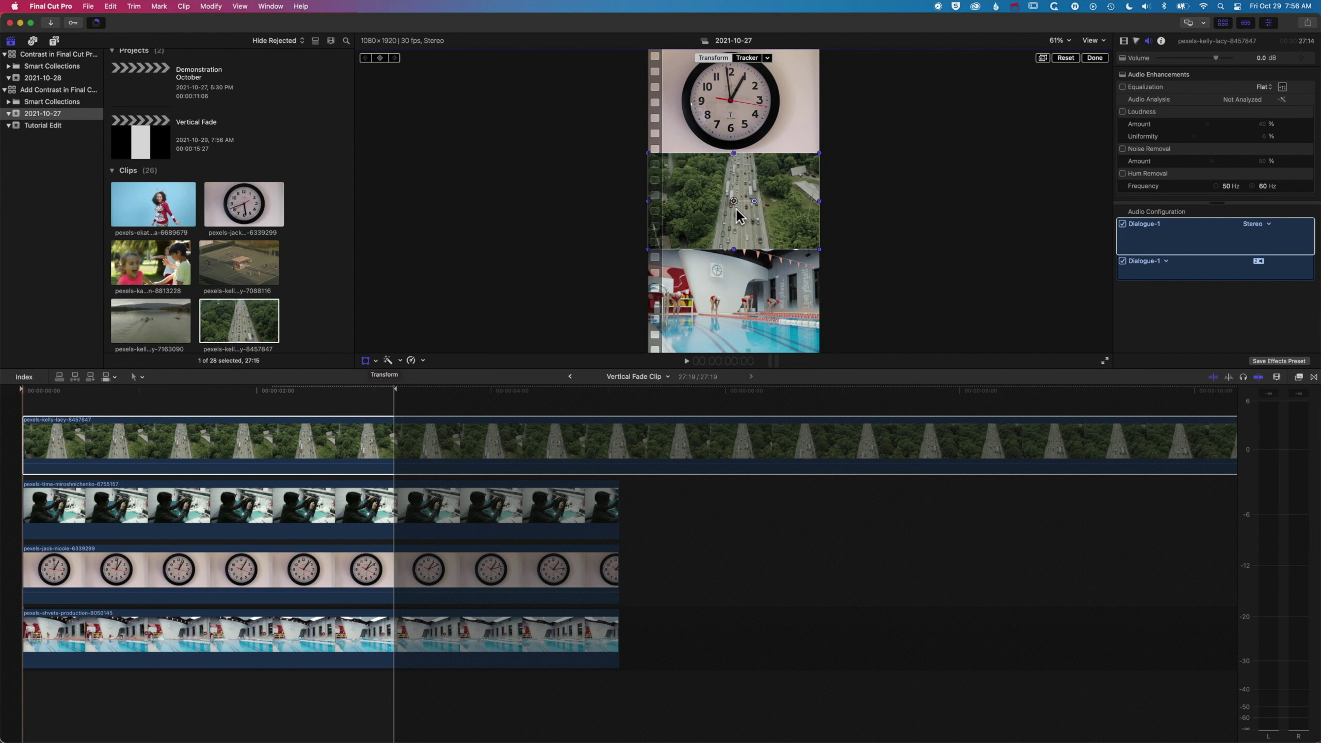
pyautogui.moveTo(735, 208); pyautogui.dragTo(734, 311)
pyautogui.moveTo(649, 258); pyautogui.dragTo(646, 256)
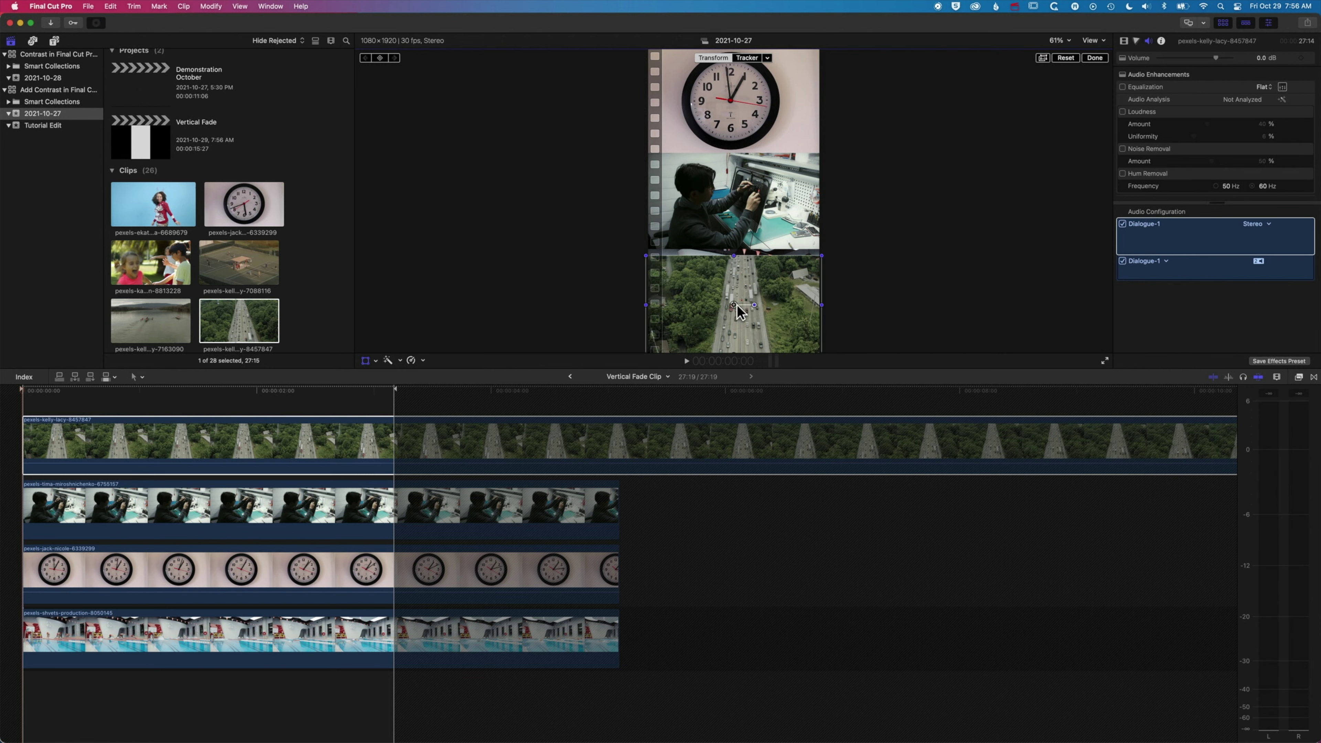
pyautogui.click(364, 361)
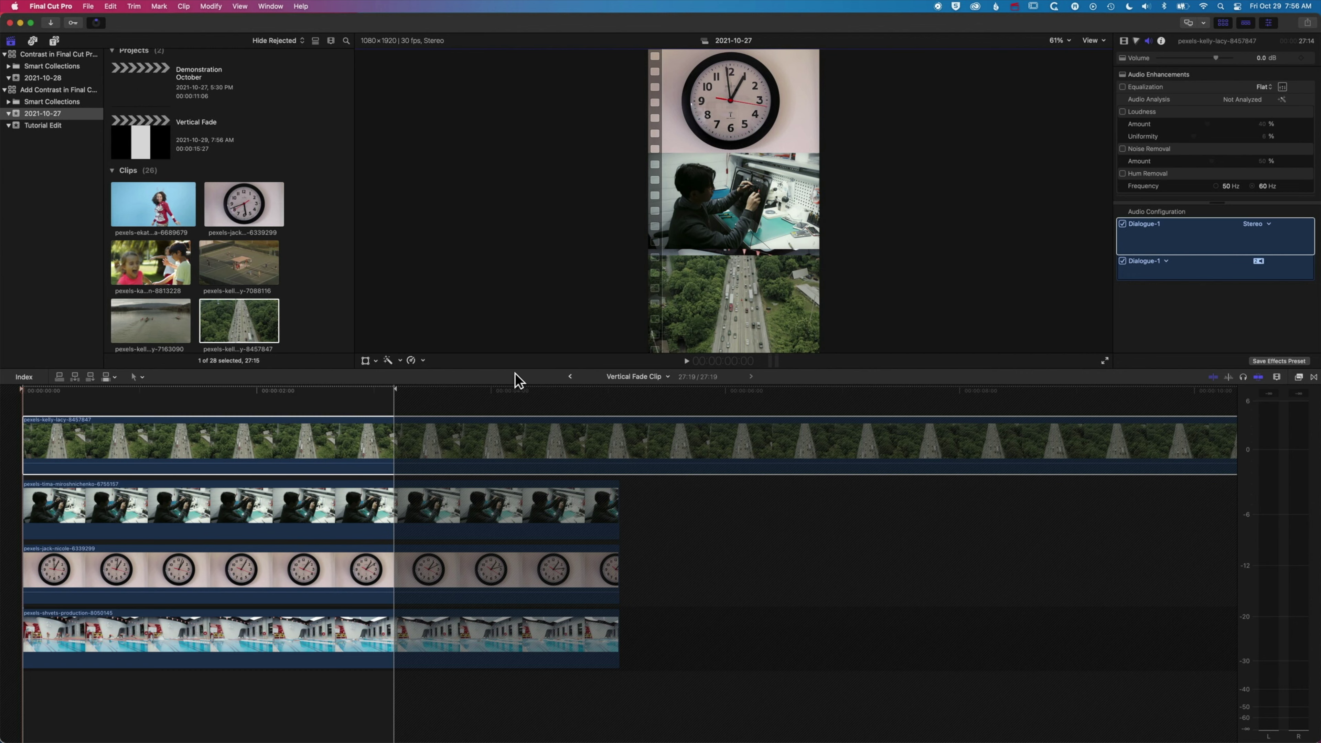
# Back in the Vertical Fade project, play from near the start through to the Whites solid.
pyautogui.click(433, 432)
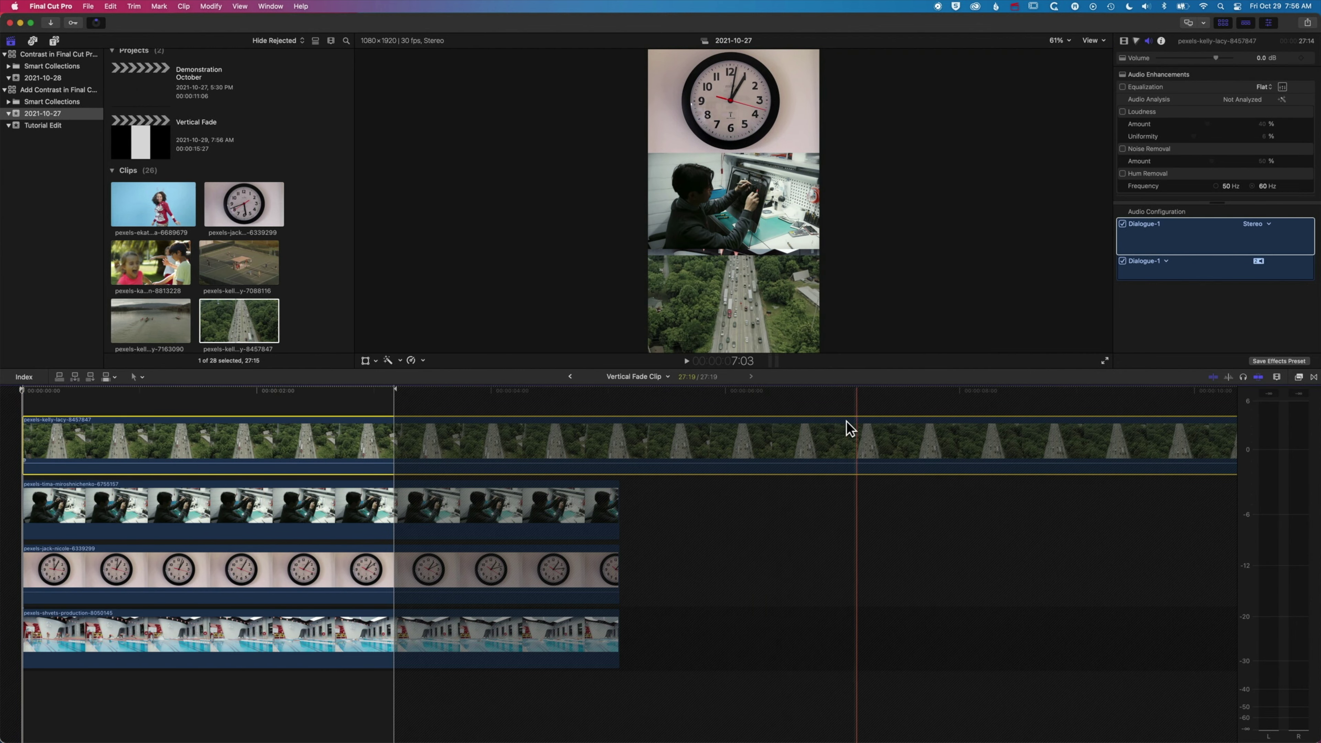
pyautogui.click(570, 377)
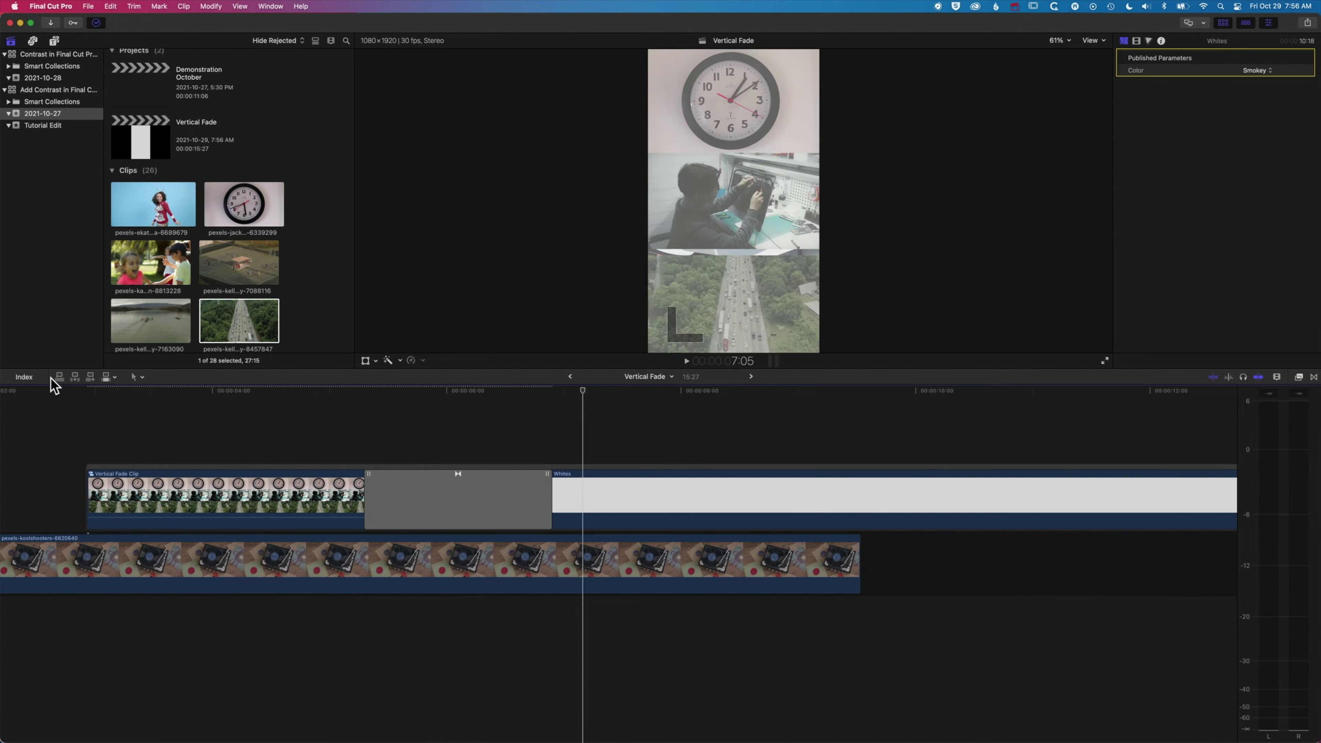
pyautogui.click(55, 388)
pyautogui.press('space')
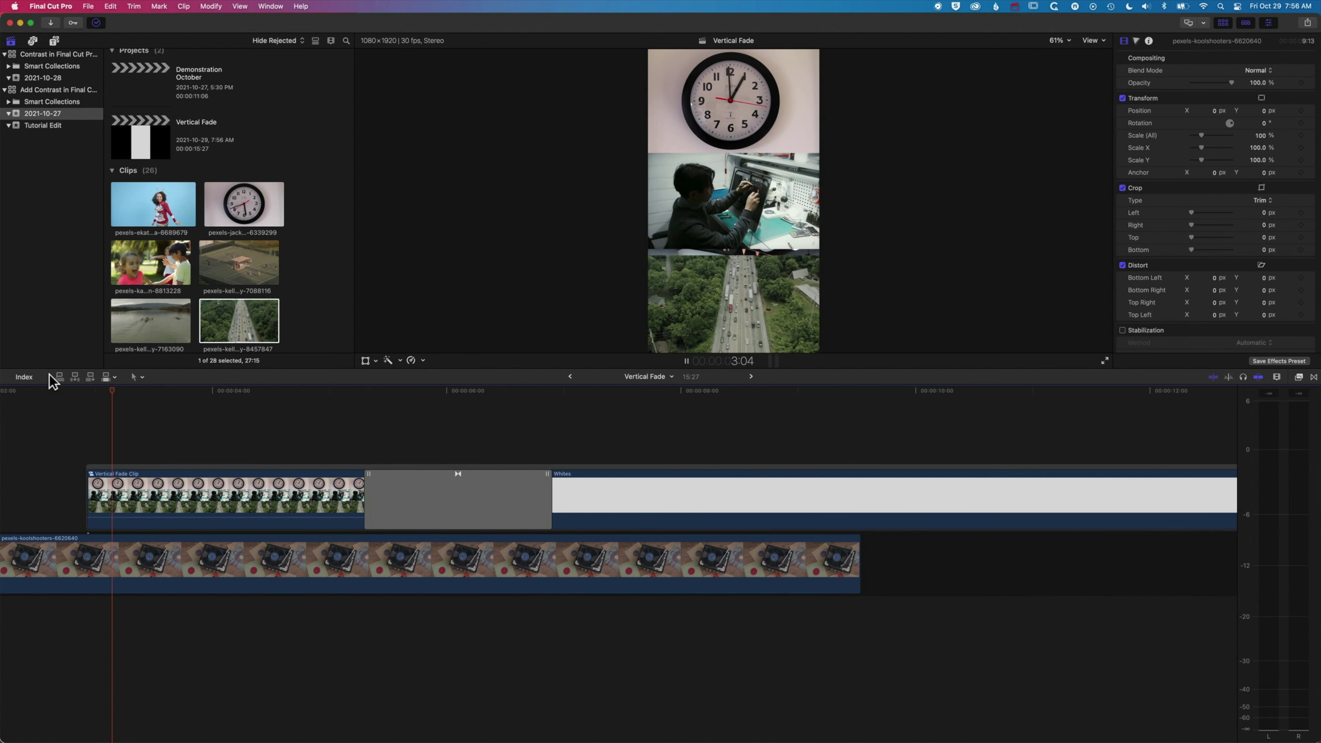